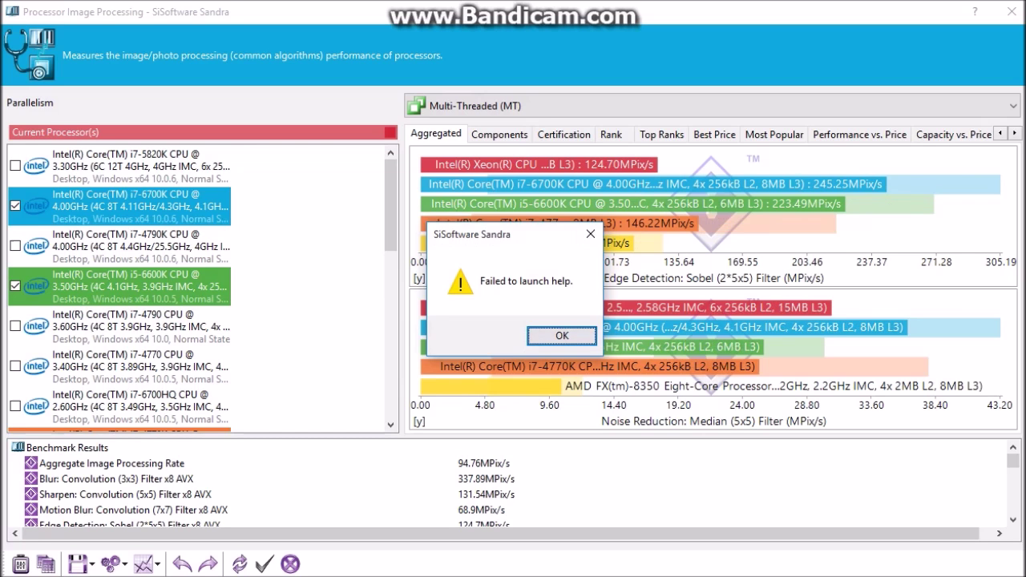
# - Dismiss the 'Failed to launch help' message for the Image Processing benchmark
pyautogui.press('Return')
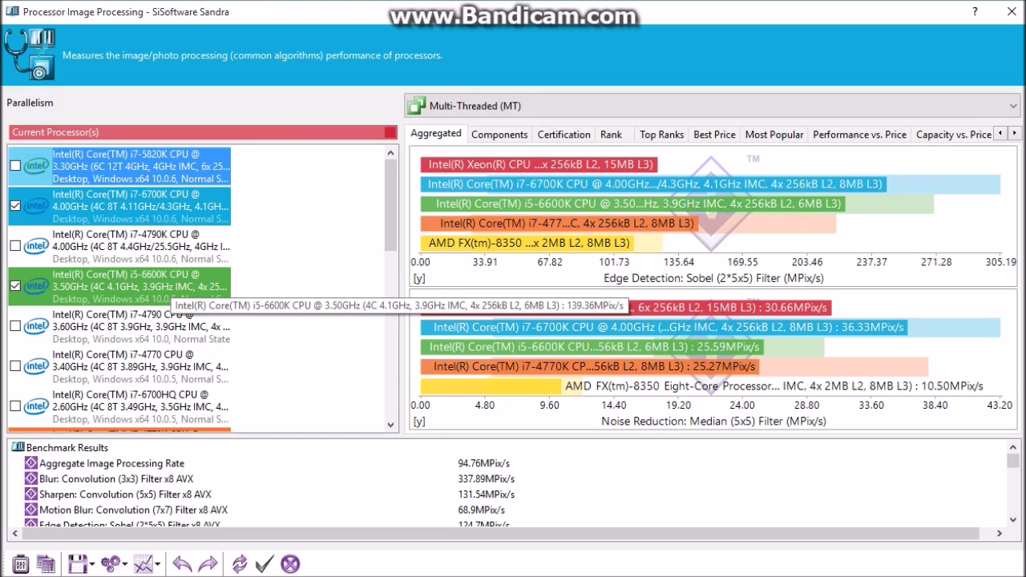
# - Scroll down through the reference processor charts and back up to Noise Reduction
pyautogui.scroll(-3, 40, 353)
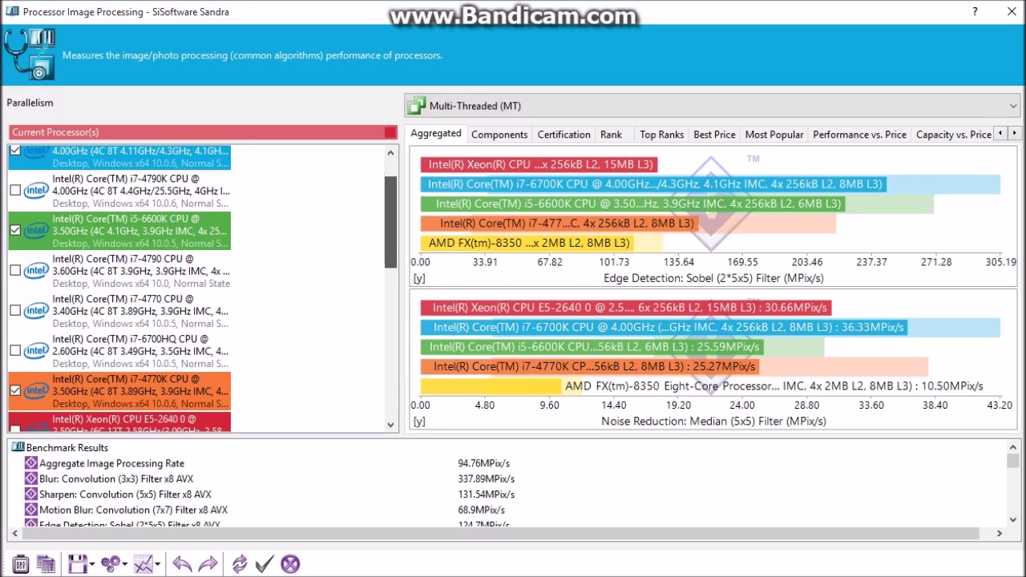
pyautogui.scroll(-1, 40, 353)
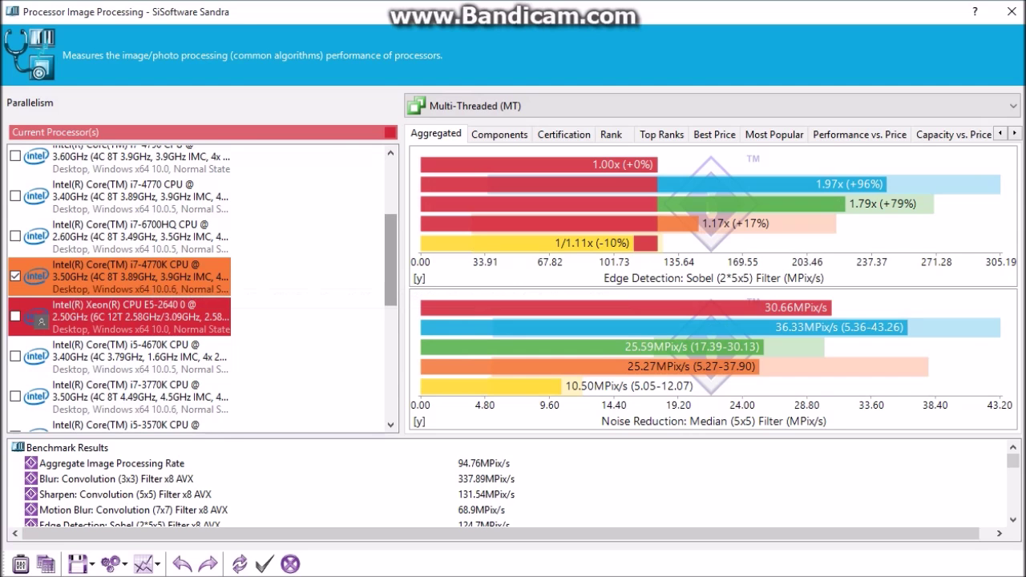
pyautogui.scroll(-6, 42, 321)
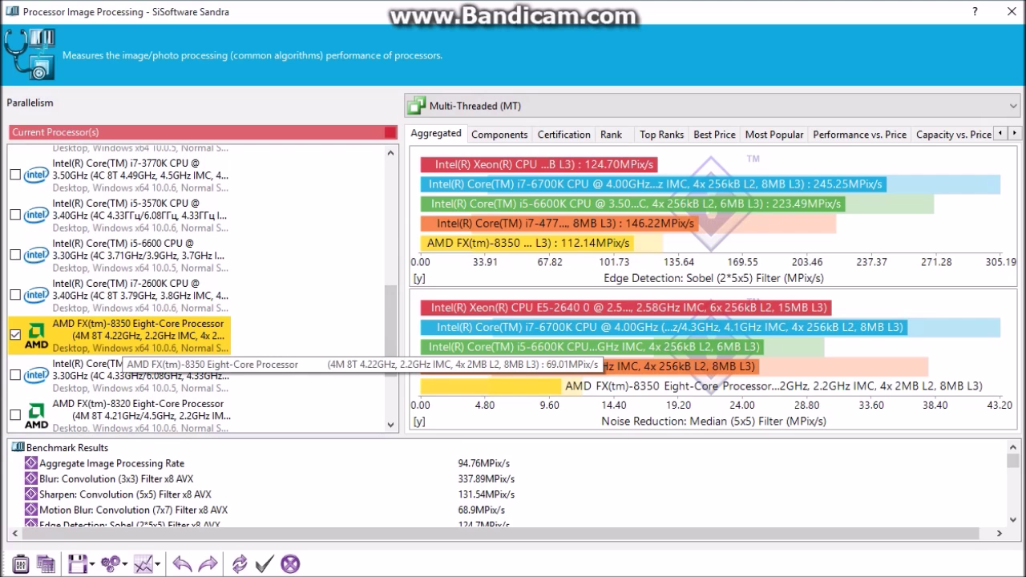
pyautogui.scroll(-3, 203, 289)
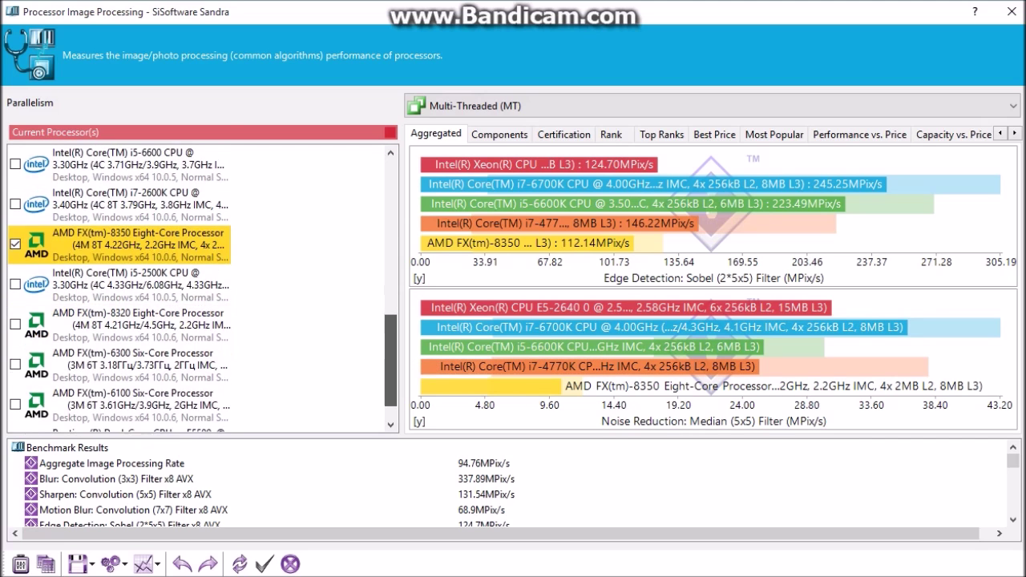
pyautogui.scroll(12, 120, 288)
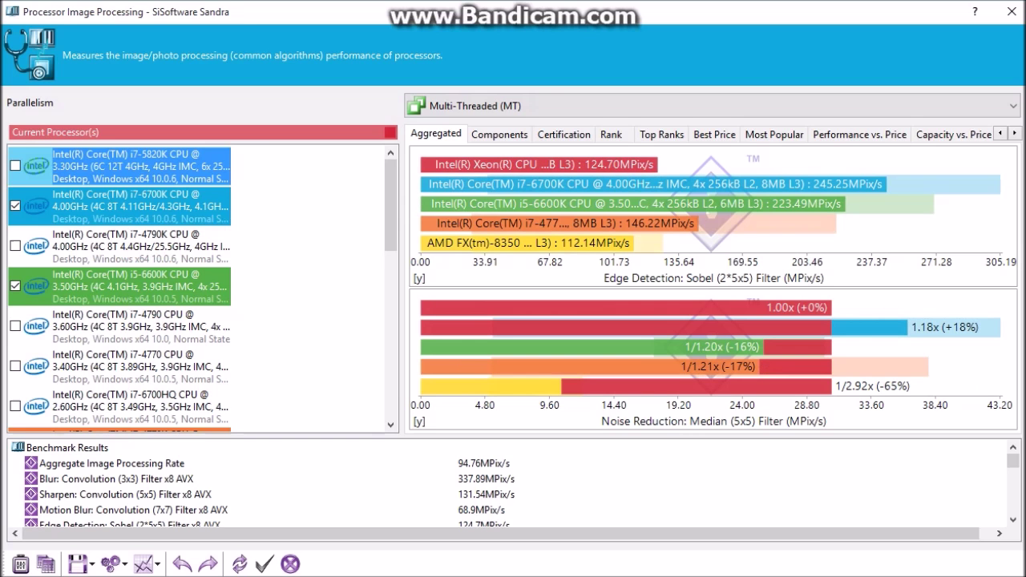
# - Tick Intel Core i7-5820K in the Current Processor(s) list to chart it
pyautogui.click(15, 165)
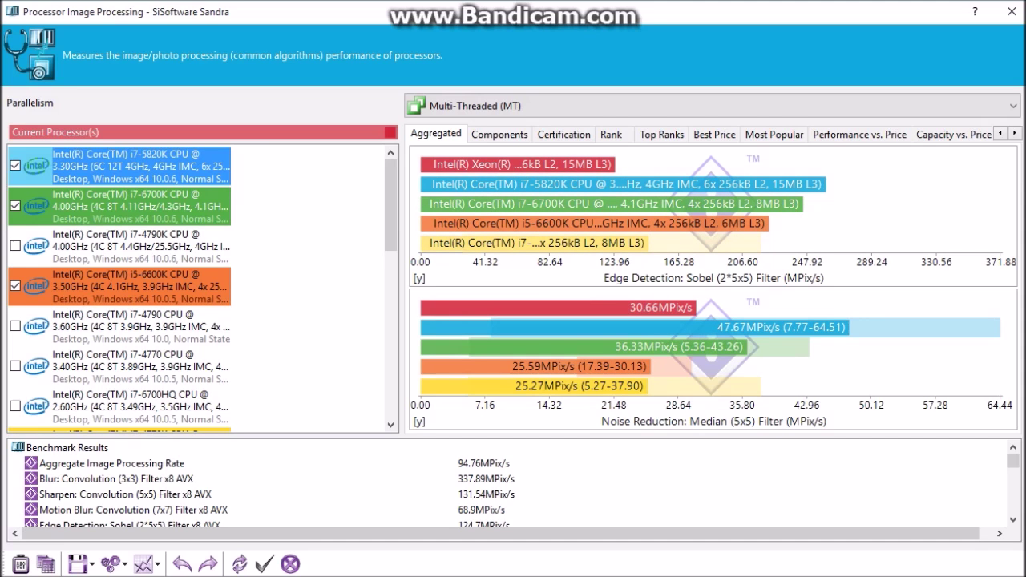
pyautogui.scroll(-1, 201, 288)
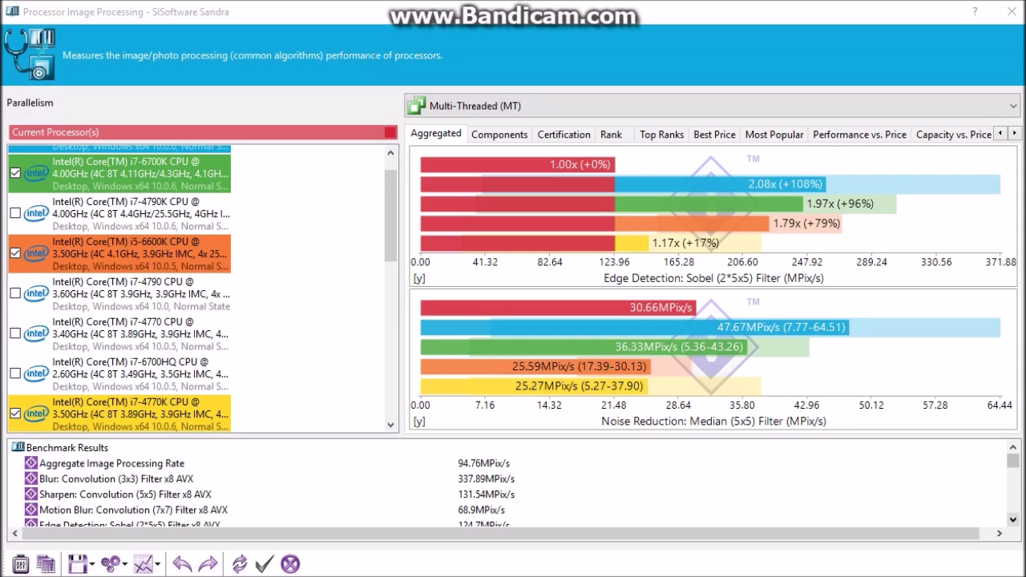
pyautogui.scroll(-1, 510, 485)
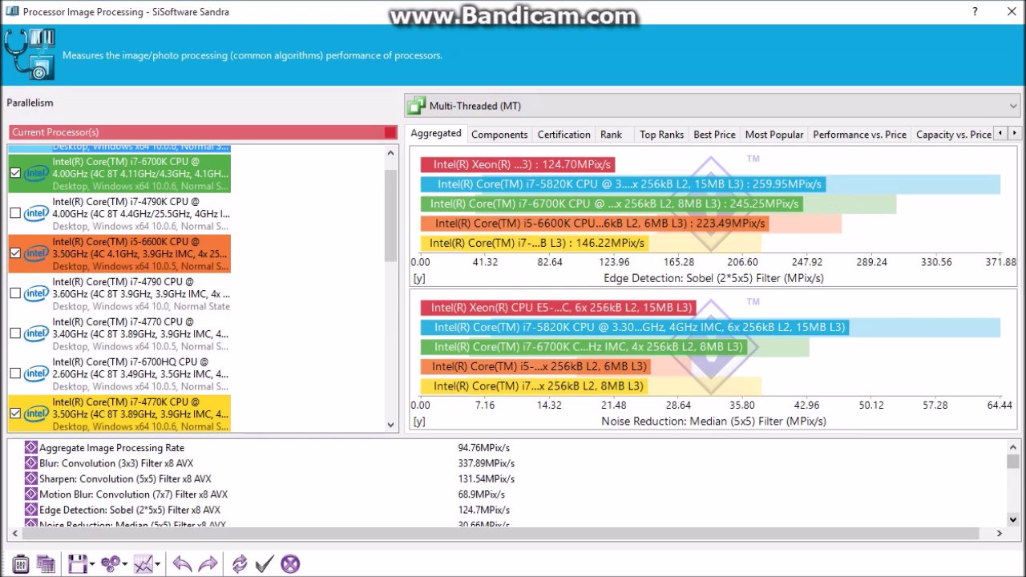
# - Scroll all the way down through the Image Processing benchmark results list
pyautogui.scroll(-1, 509, 485)
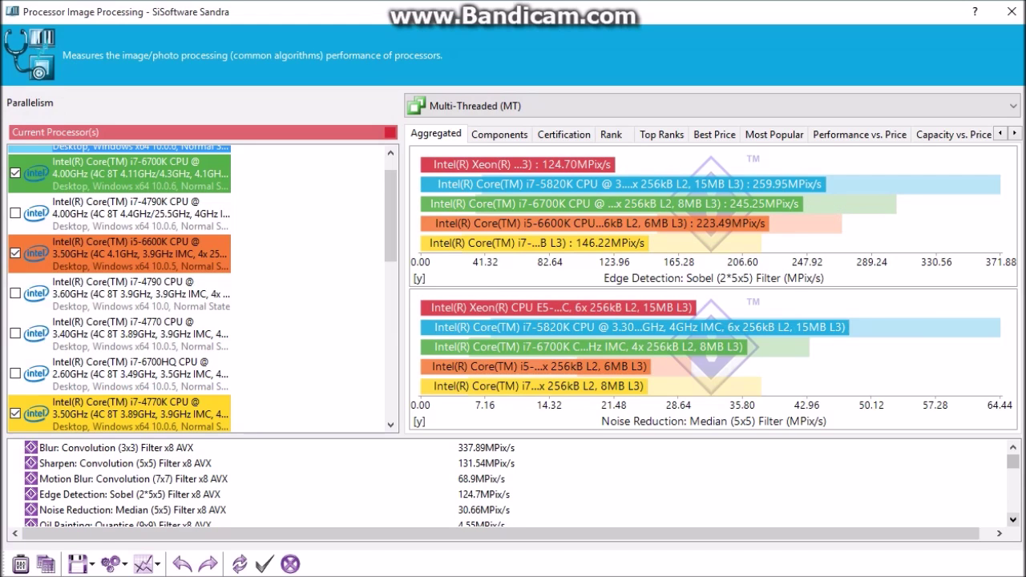
pyautogui.scroll(-1, 510, 485)
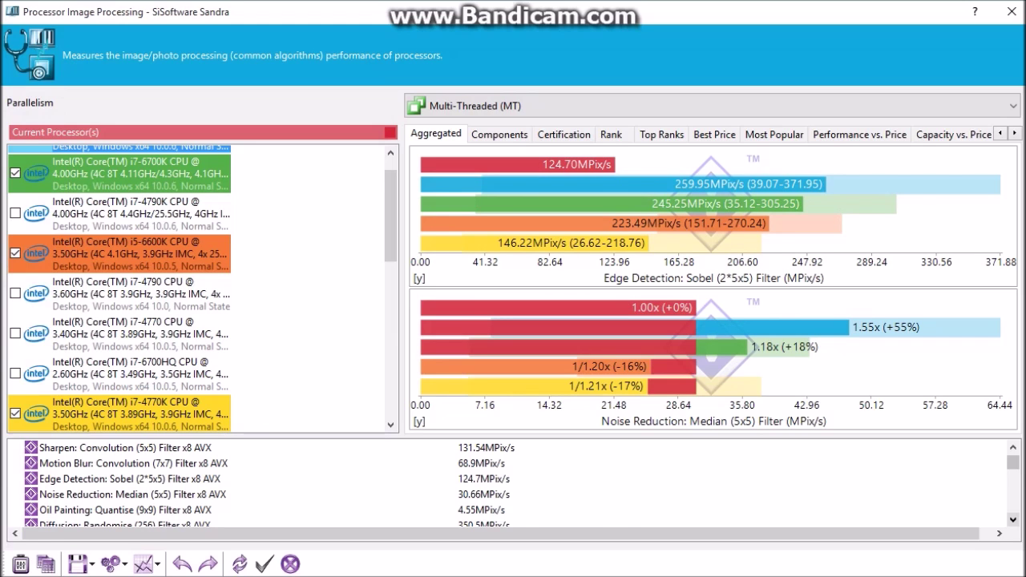
pyautogui.scroll(-1, 509, 485)
pyautogui.scroll(-1, 509, 485)
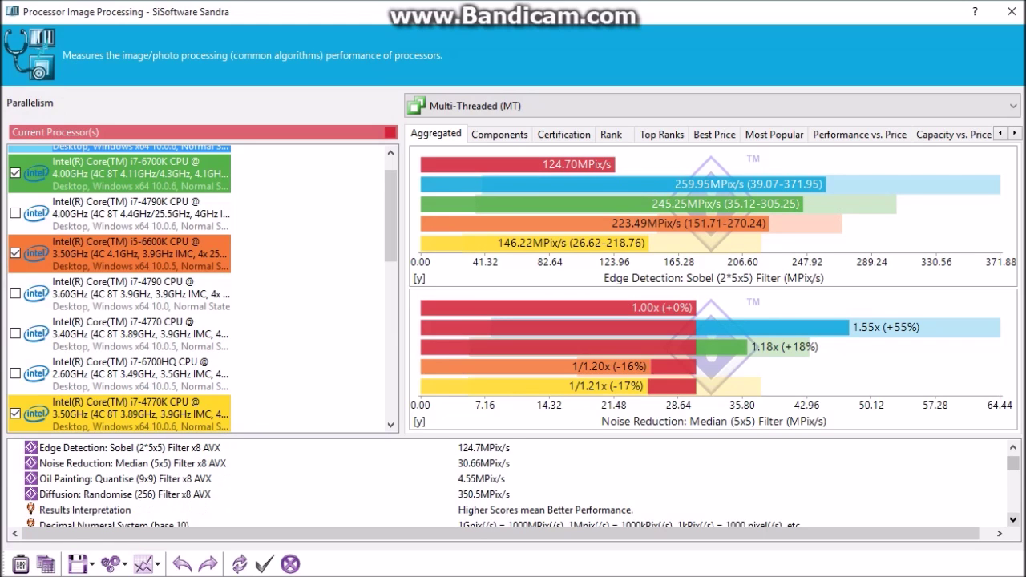
pyautogui.scroll(-1, 510, 486)
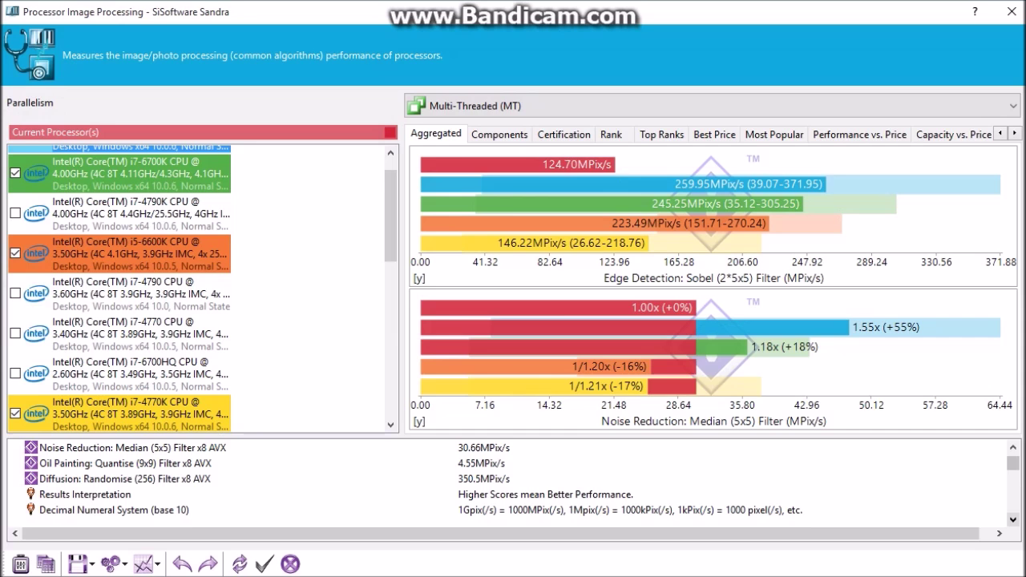
pyautogui.scroll(-1, 516, 485)
pyautogui.scroll(-1, 516, 485)
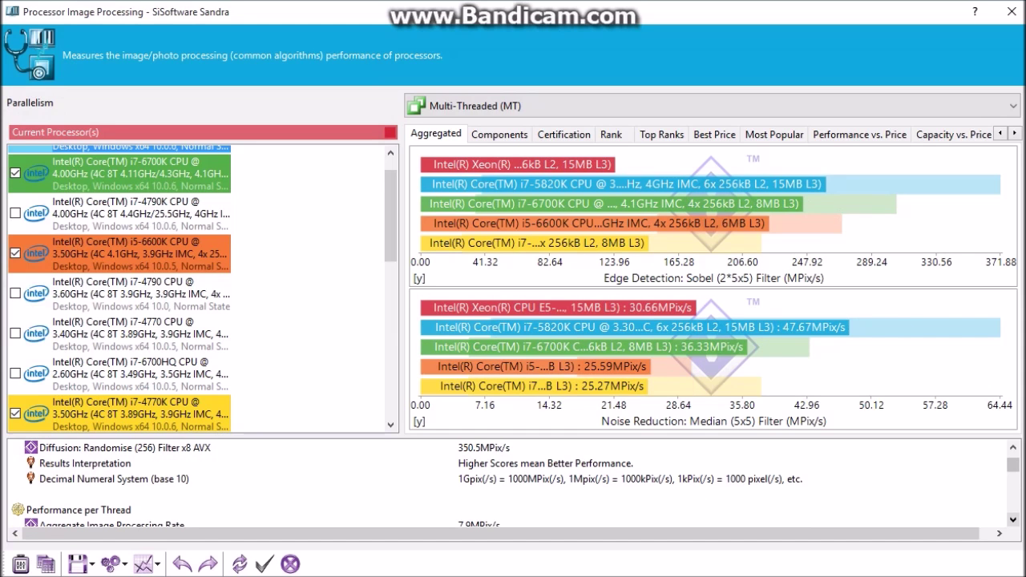
pyautogui.scroll(-1, 516, 485)
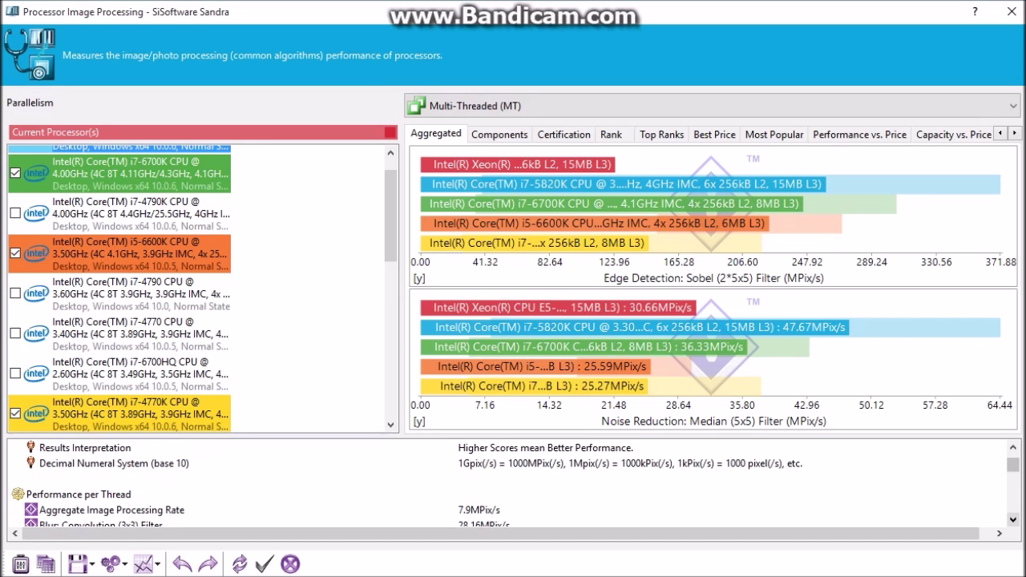
pyautogui.scroll(-2, 516, 485)
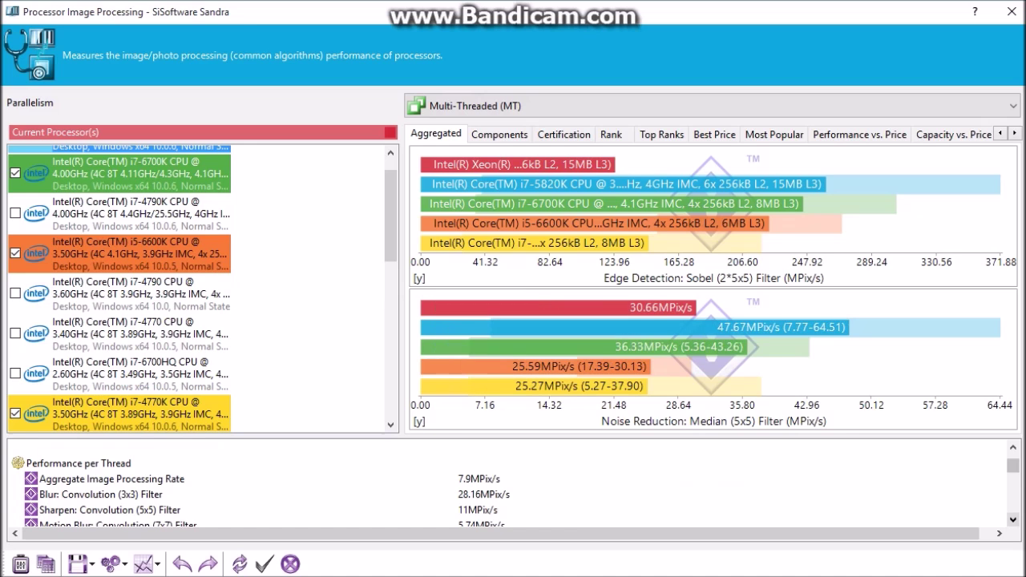
pyautogui.scroll(-1, 516, 485)
pyautogui.scroll(-1, 515, 485)
pyautogui.scroll(-3, 516, 485)
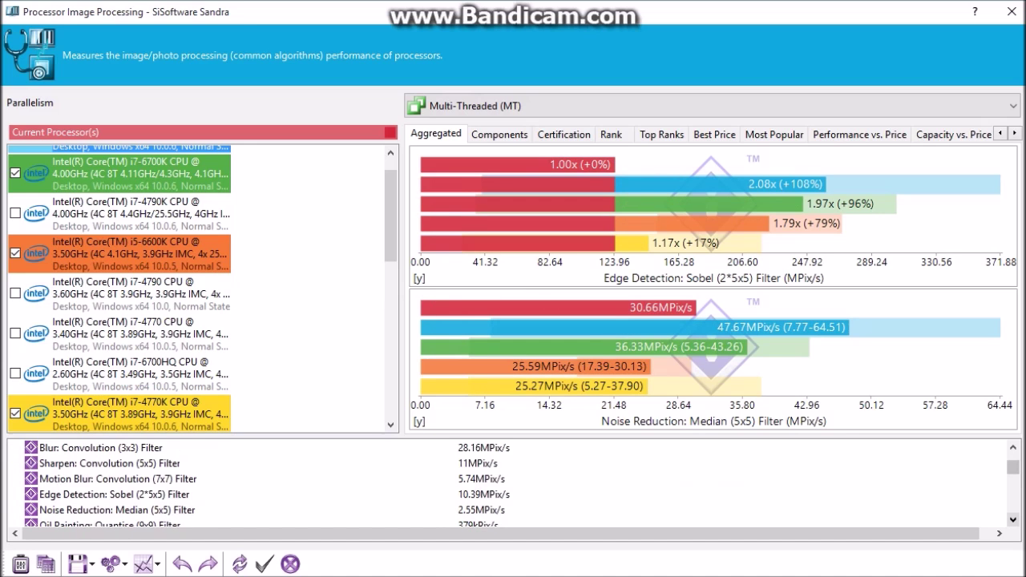
pyautogui.scroll(-1, 516, 486)
pyautogui.scroll(-4, 516, 486)
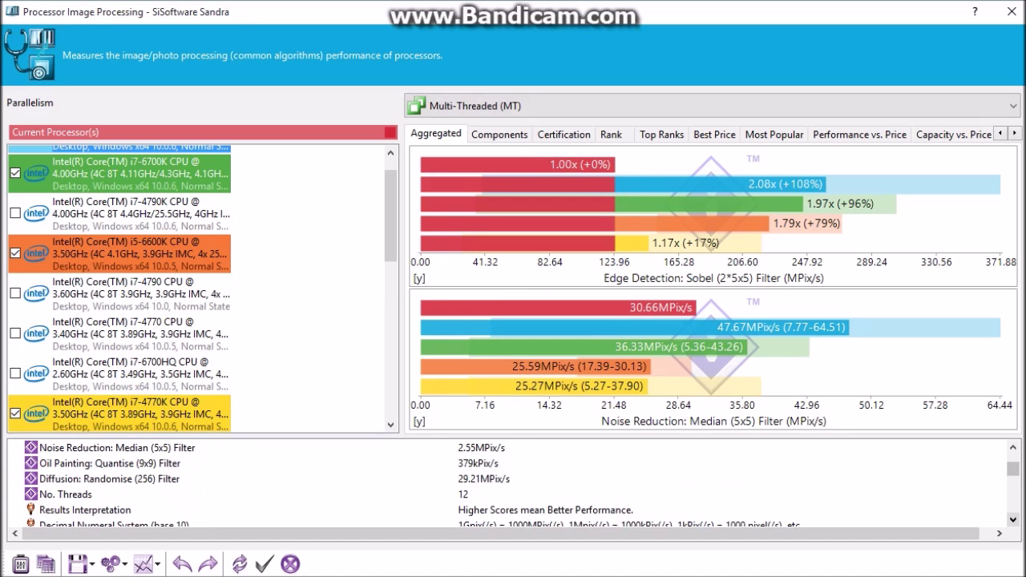
pyautogui.scroll(-4, 516, 485)
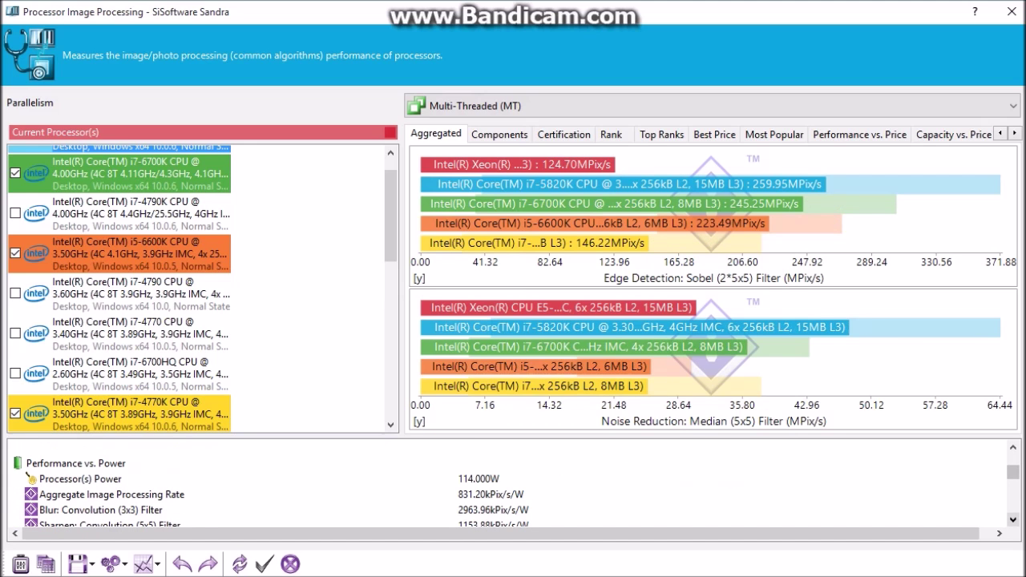
pyautogui.scroll(-2, 516, 485)
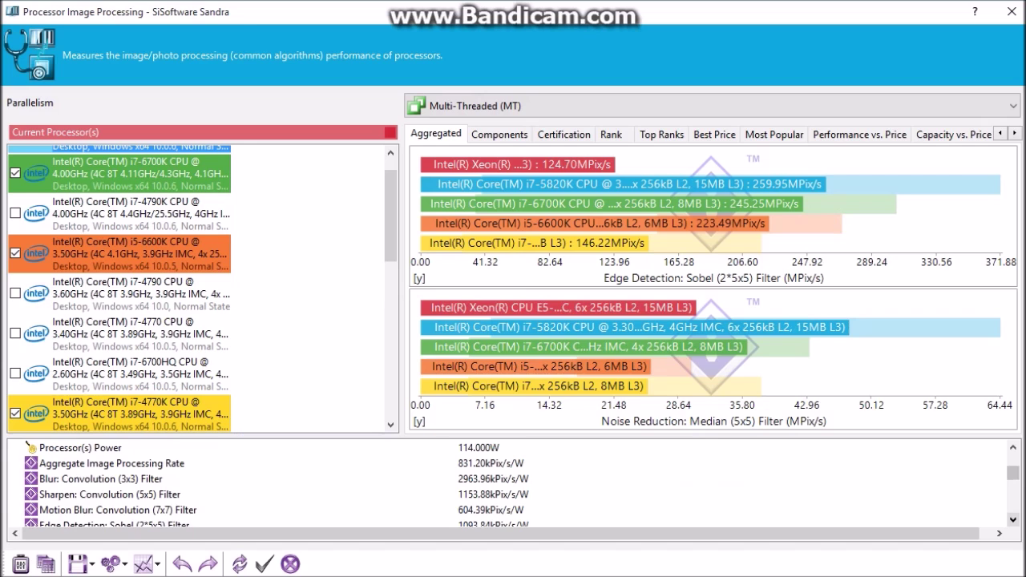
pyautogui.scroll(-2, 516, 485)
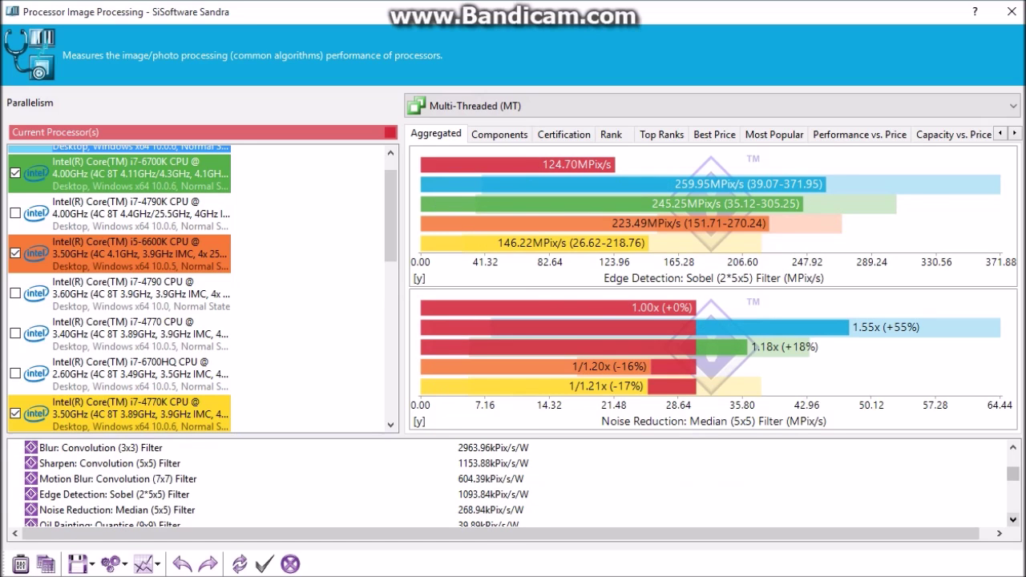
pyautogui.scroll(-2, 516, 486)
pyautogui.scroll(-2, 516, 485)
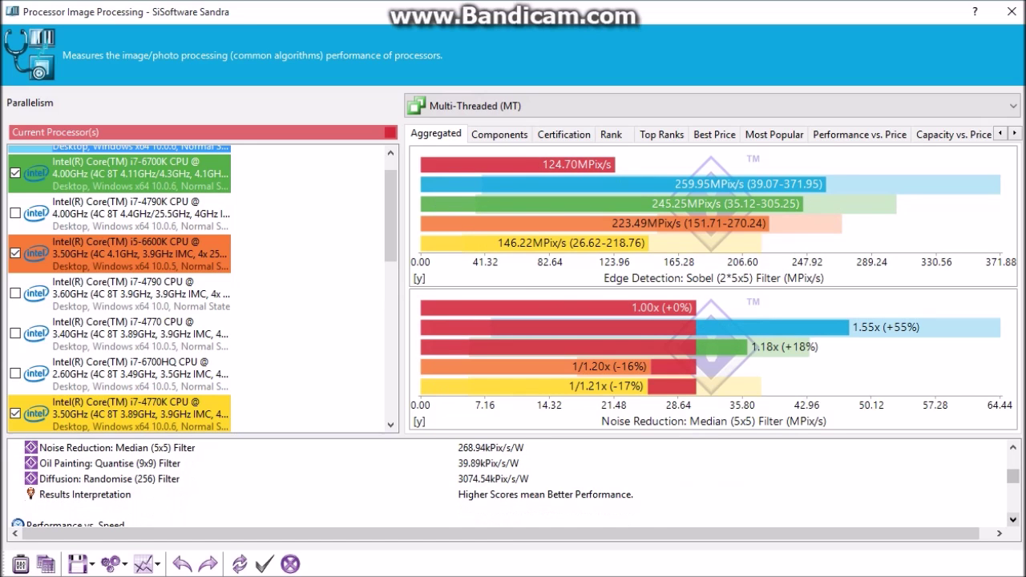
pyautogui.scroll(-1, 515, 485)
pyautogui.scroll(-2, 515, 485)
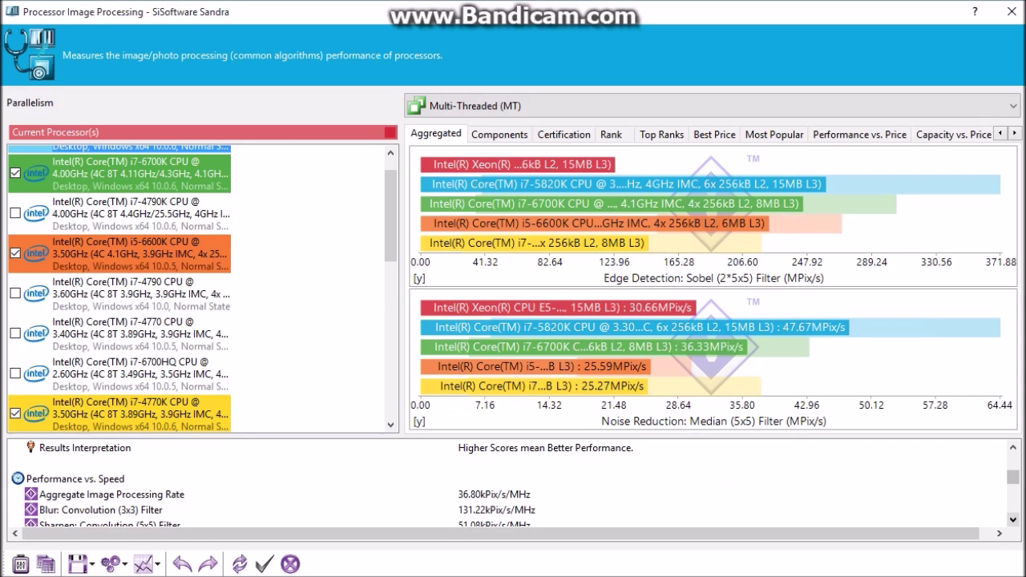
pyautogui.scroll(-1, 515, 485)
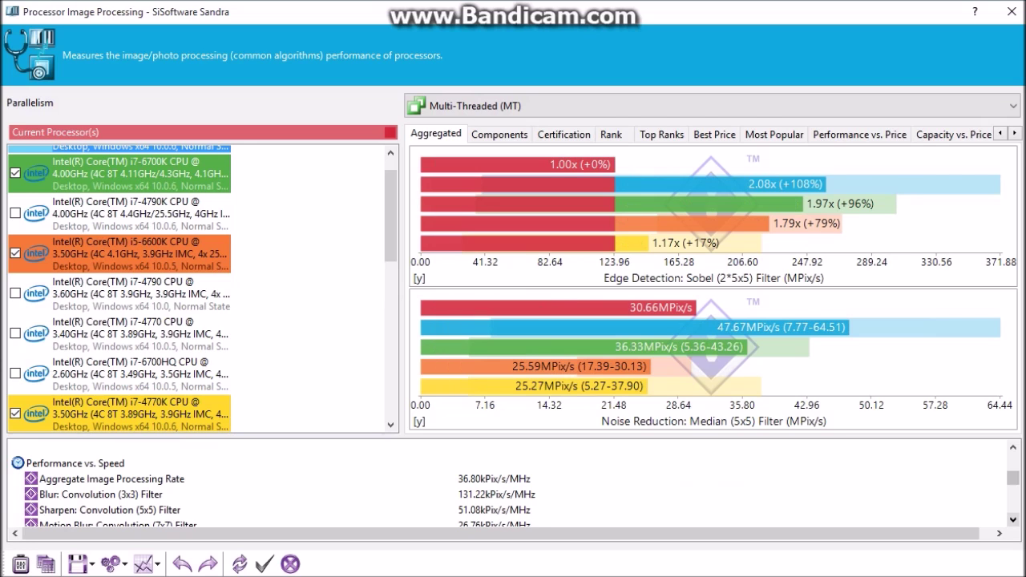
pyautogui.scroll(-1, 513, 486)
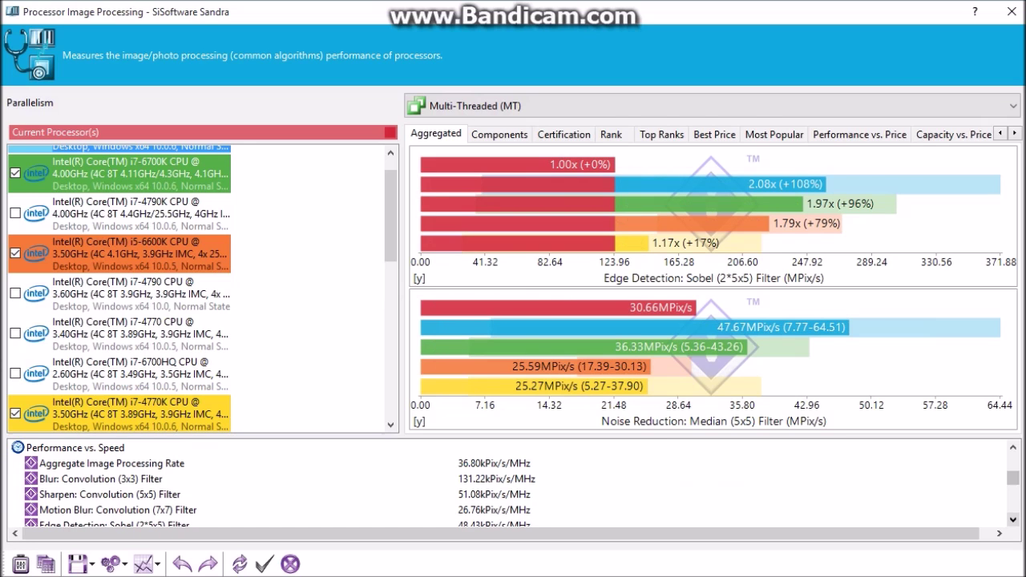
pyautogui.scroll(-3, 516, 484)
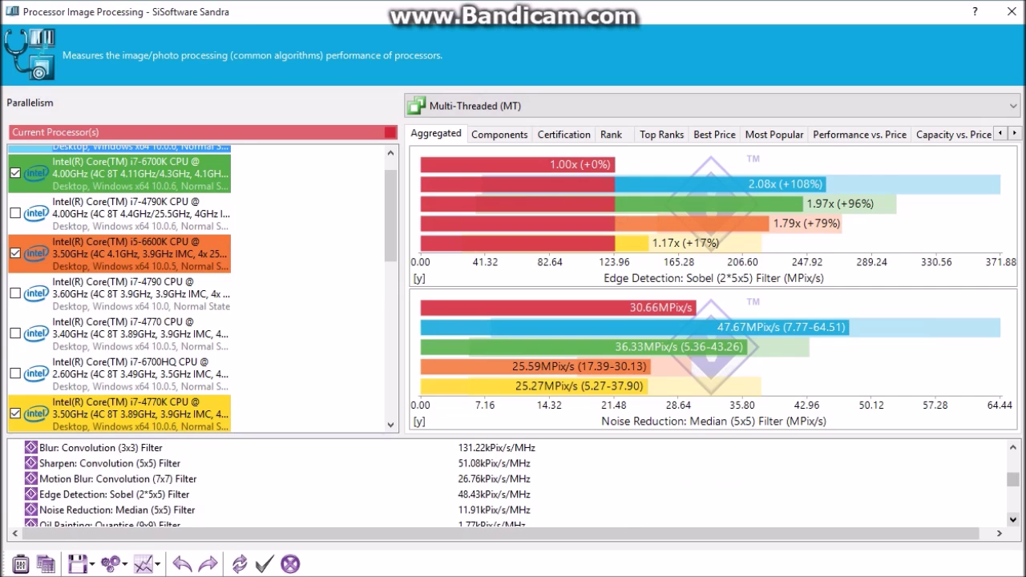
pyautogui.scroll(-4, 513, 485)
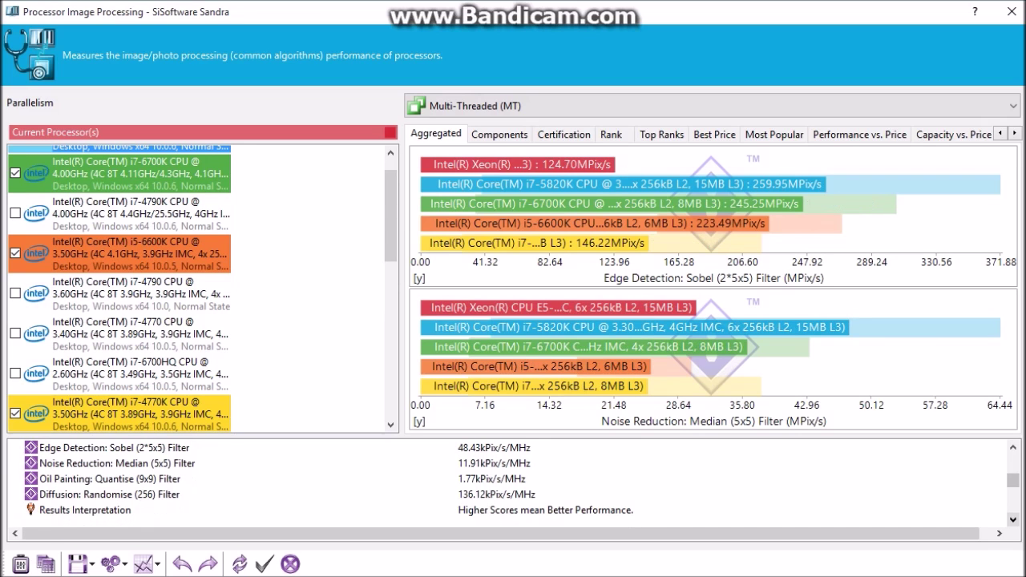
pyautogui.scroll(-3, 514, 485)
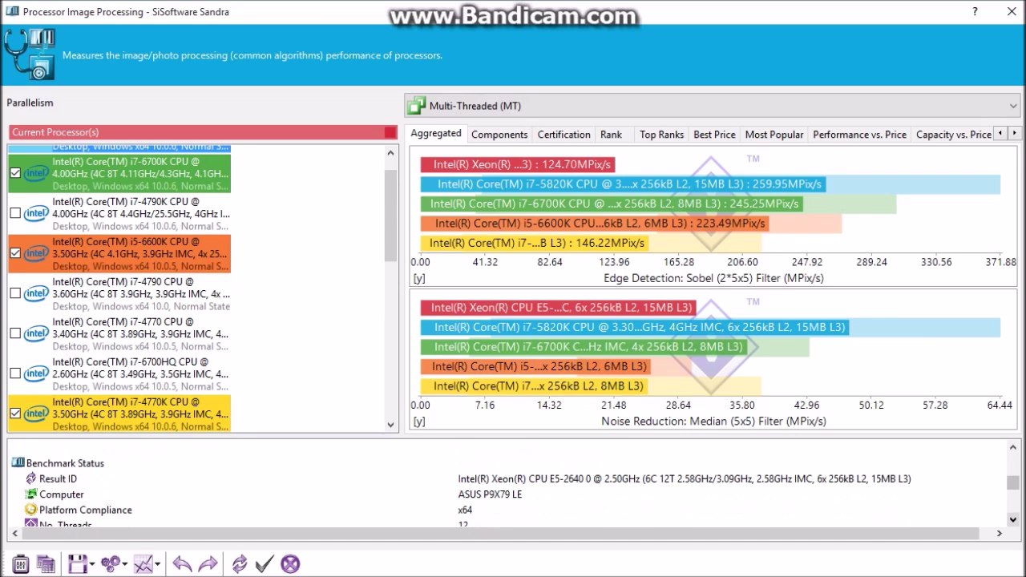
pyautogui.scroll(-4, 513, 485)
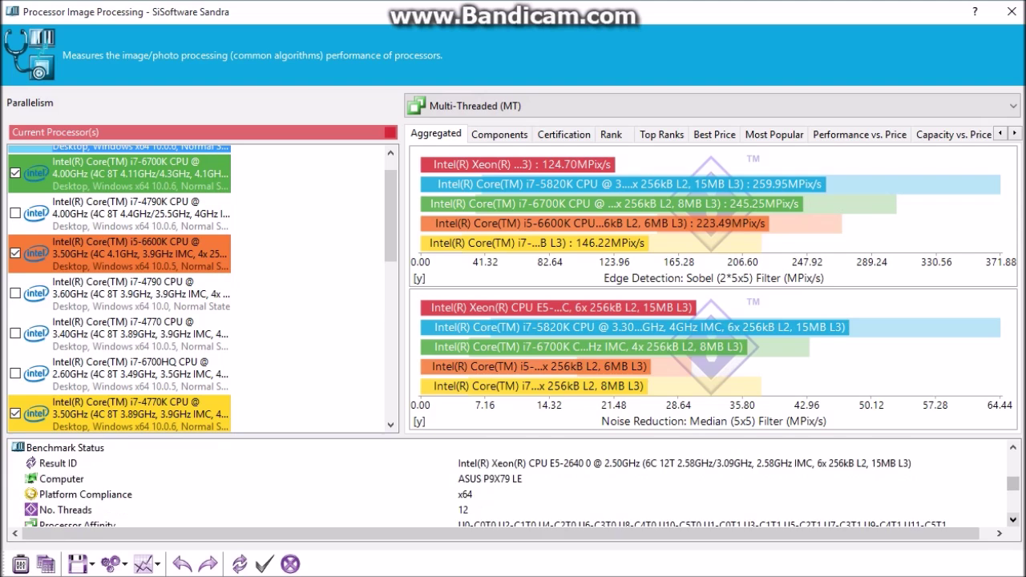
pyautogui.scroll(-7, 513, 485)
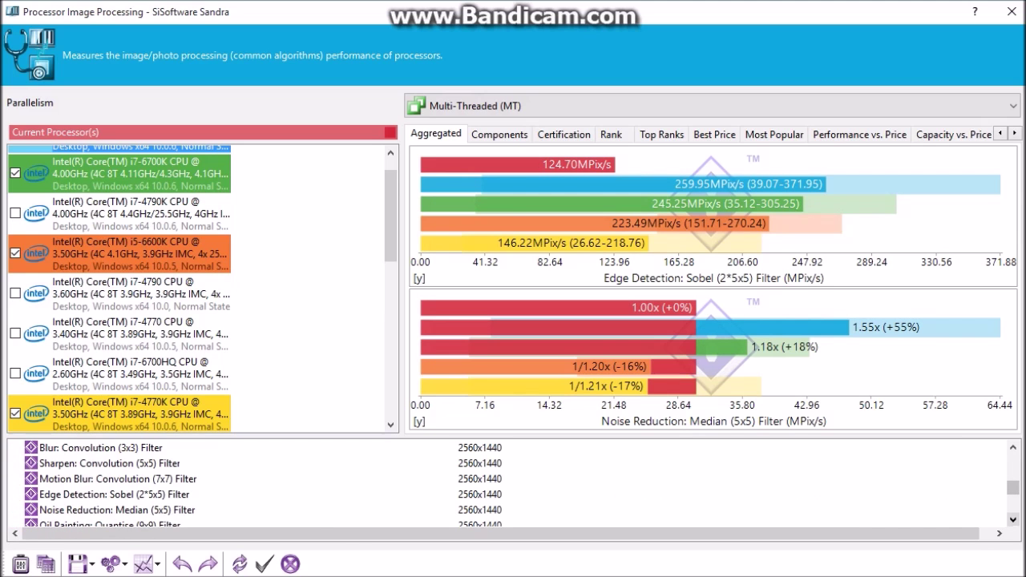
pyautogui.scroll(-3, 513, 485)
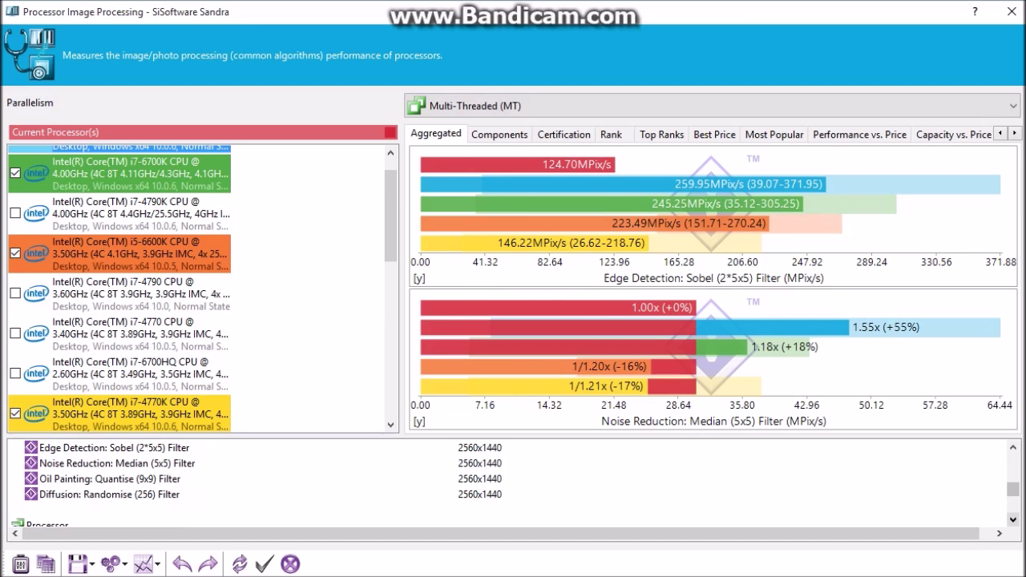
pyautogui.scroll(-1, 513, 485)
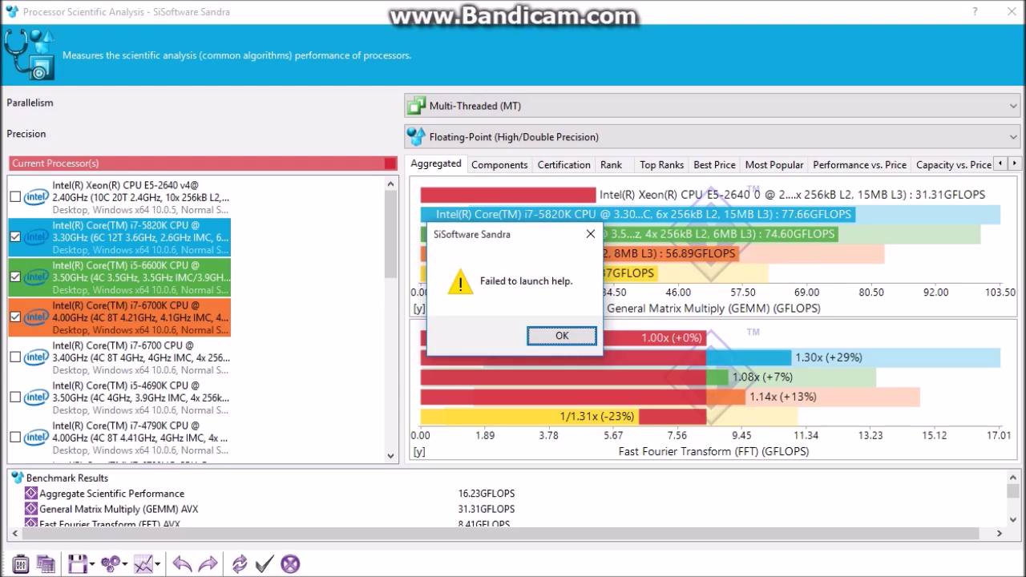
# - Close the 'Failed to launch help' box and drop down the floating-point Precision options
pyautogui.press('Return')
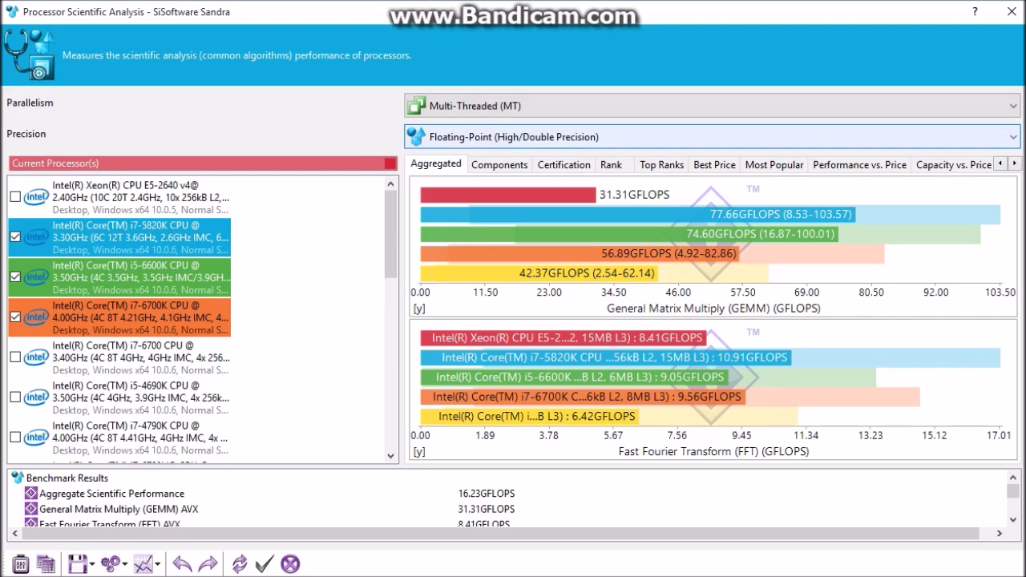
pyautogui.hotkey('alt', 'Down')
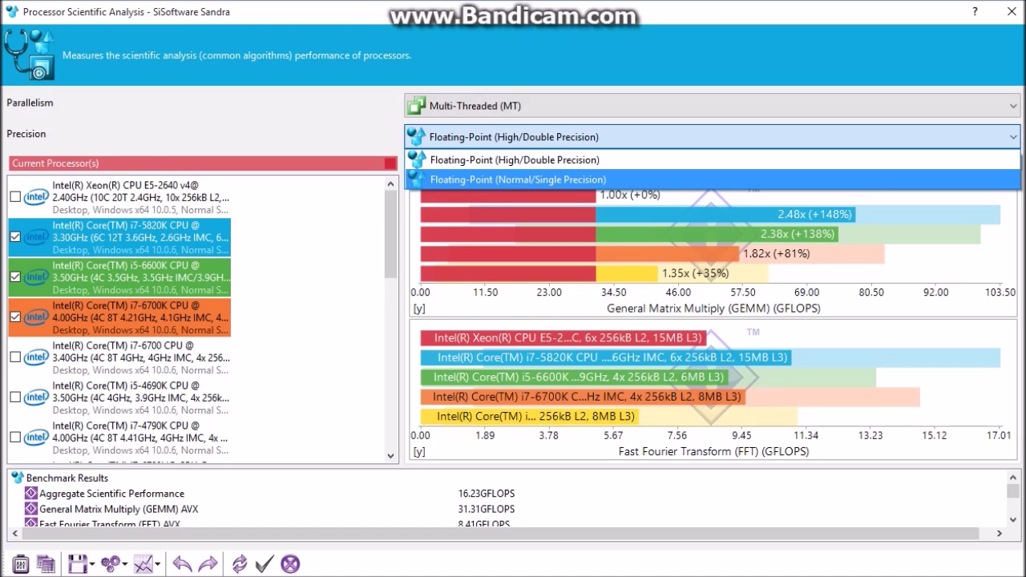
# - Choose Floating-Point (High/Double Precision), then review the GEMM and FFT charts
pyautogui.press('Up')
pyautogui.press('Return')
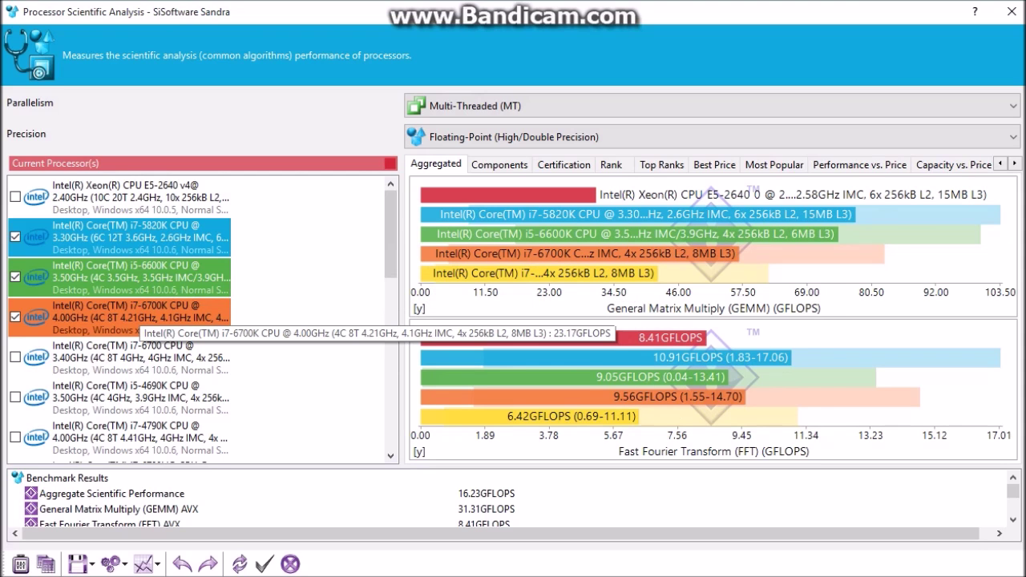
pyautogui.scroll(-4, 137, 320)
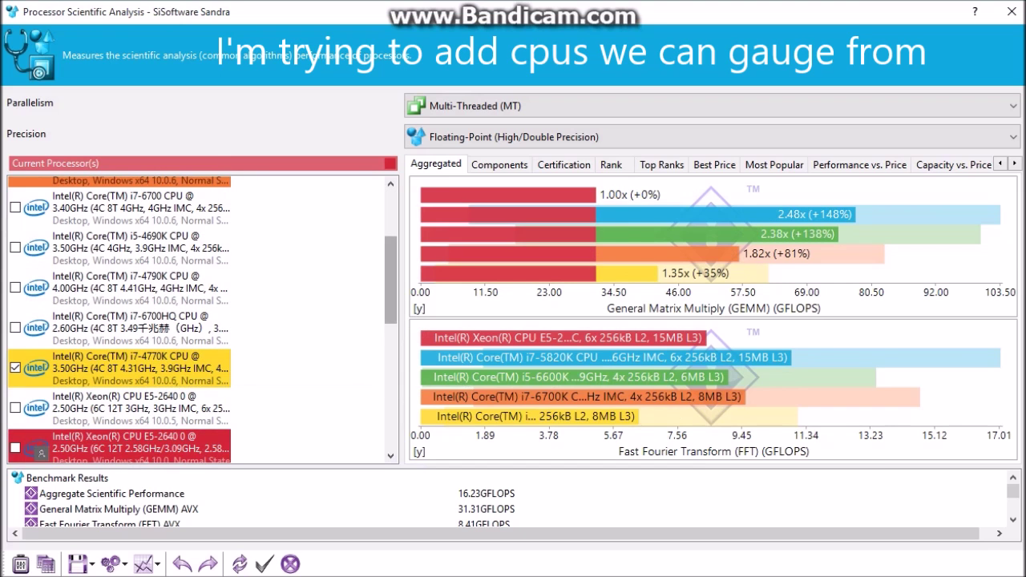
pyautogui.scroll(4, 136, 321)
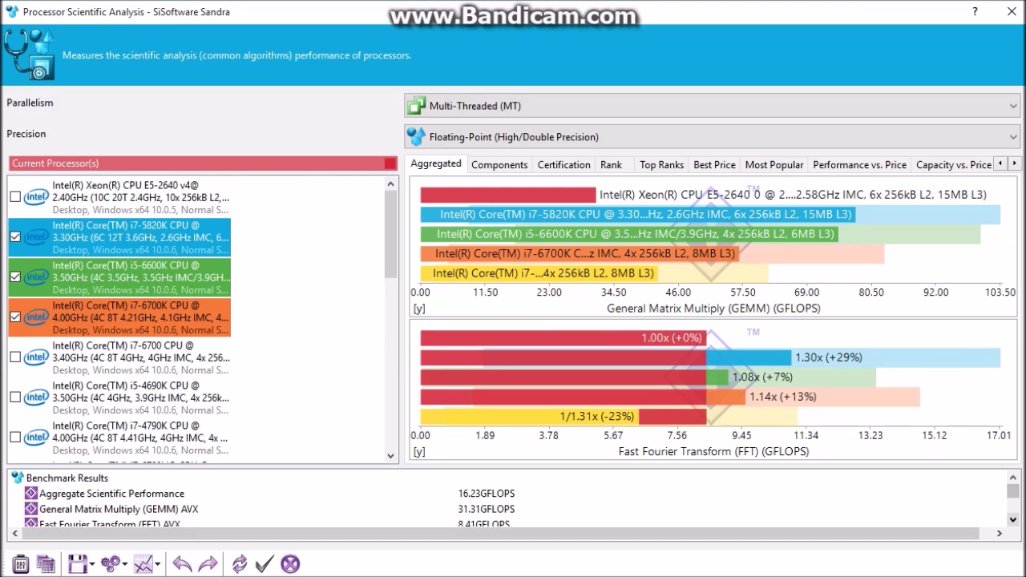
pyautogui.scroll(-1, 513, 501)
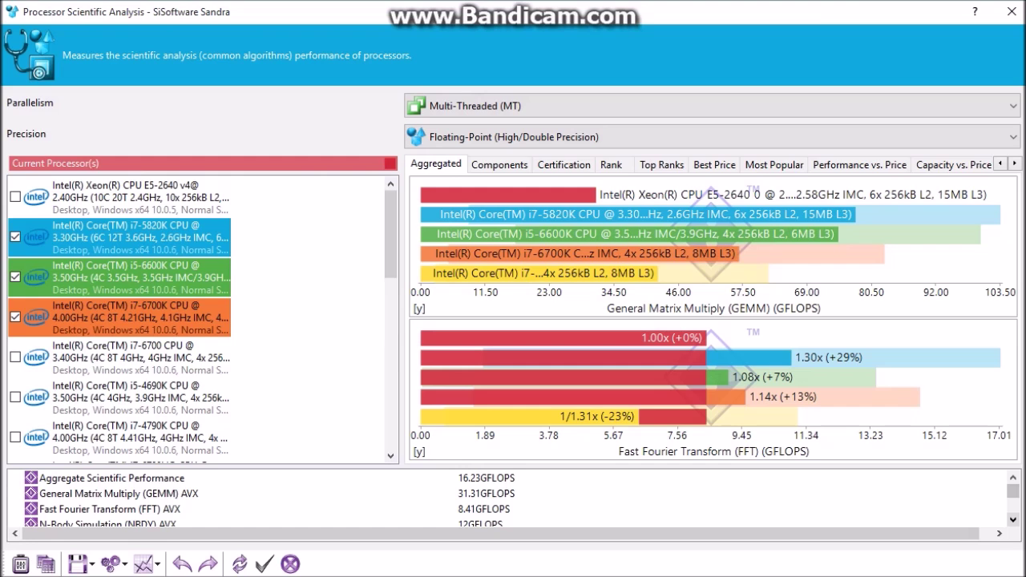
pyautogui.scroll(-1, 513, 501)
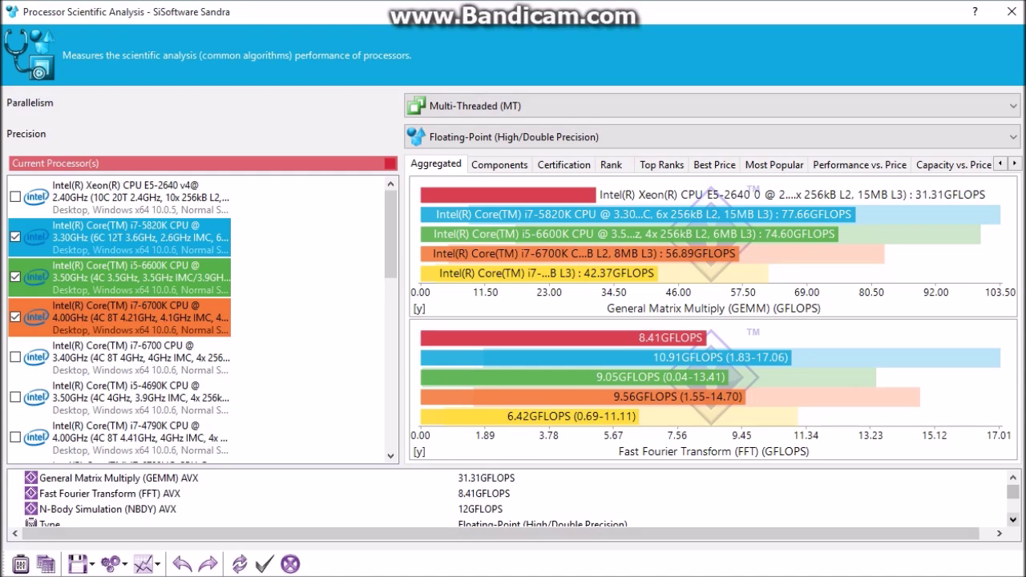
pyautogui.scroll(-1, 513, 498)
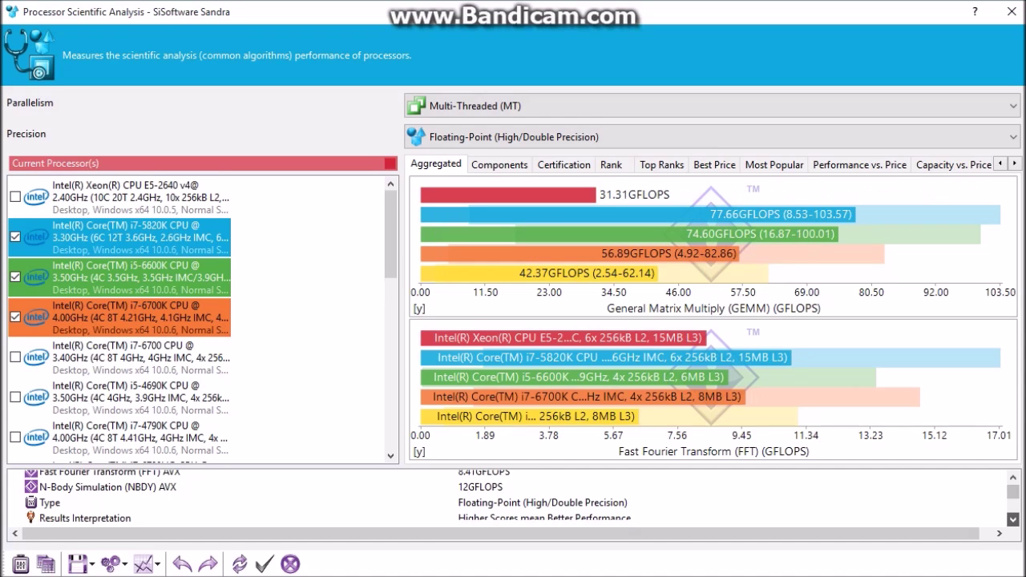
pyautogui.scroll(-1, 514, 497)
pyautogui.scroll(-1, 513, 498)
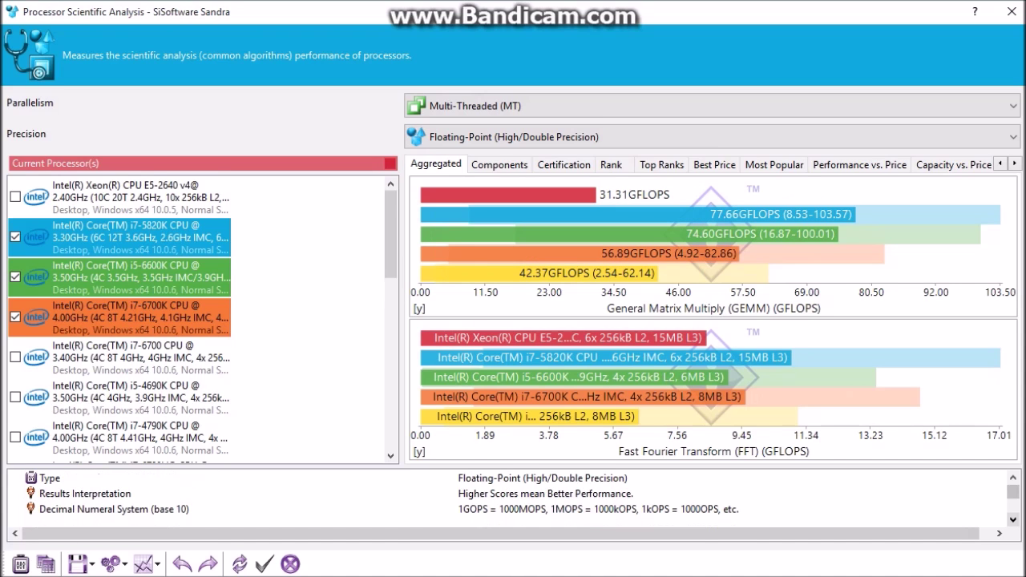
pyautogui.scroll(-2, 513, 497)
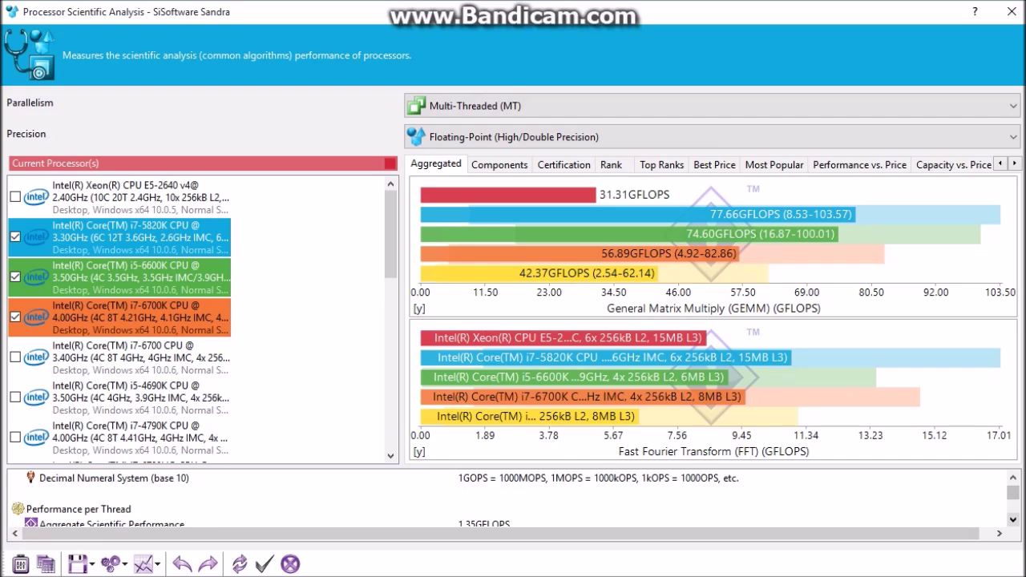
pyautogui.scroll(-2, 514, 497)
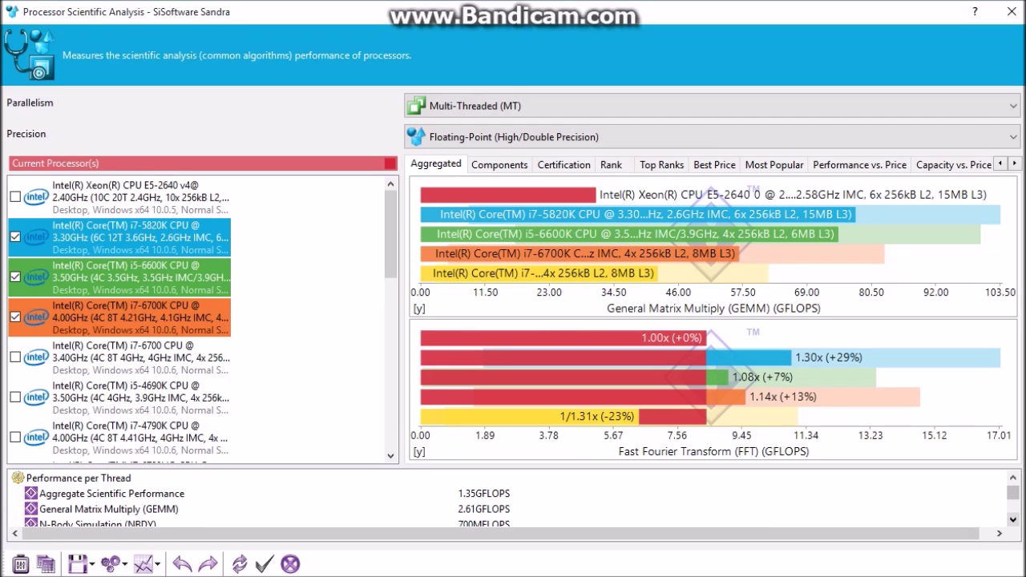
pyautogui.scroll(-1, 514, 497)
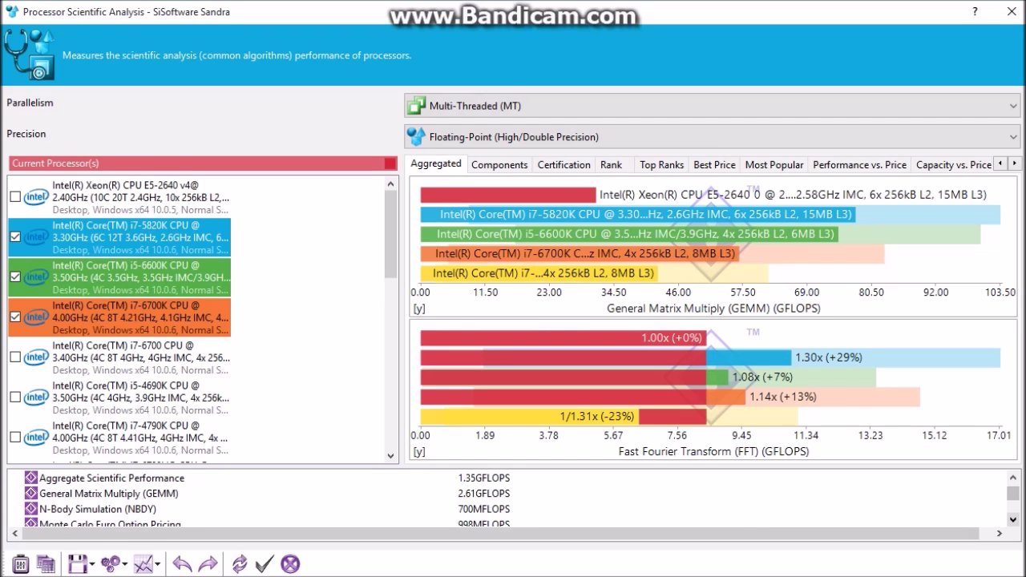
pyautogui.scroll(-4, 513, 497)
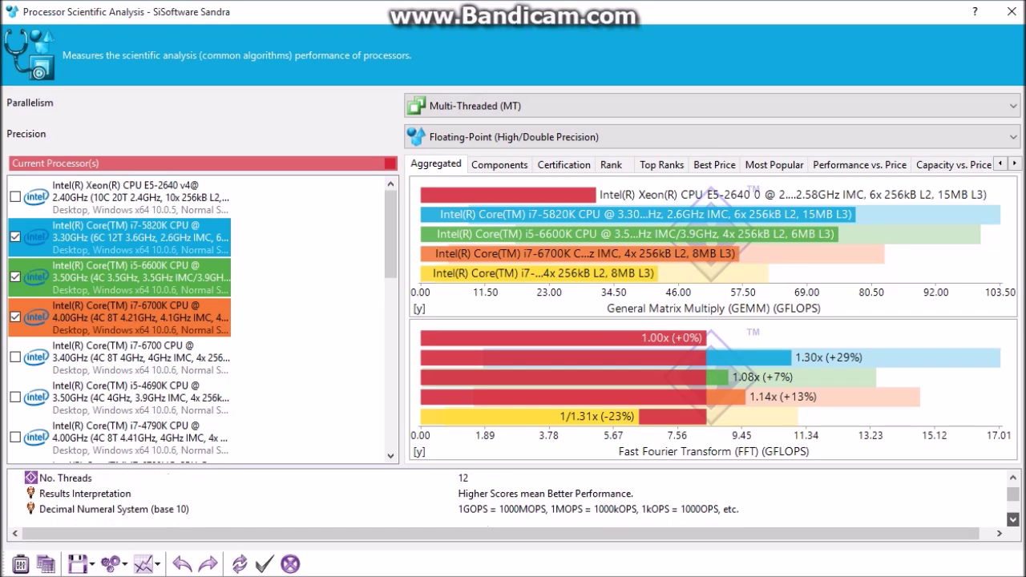
pyautogui.scroll(-1, 513, 497)
pyautogui.scroll(-3, 514, 497)
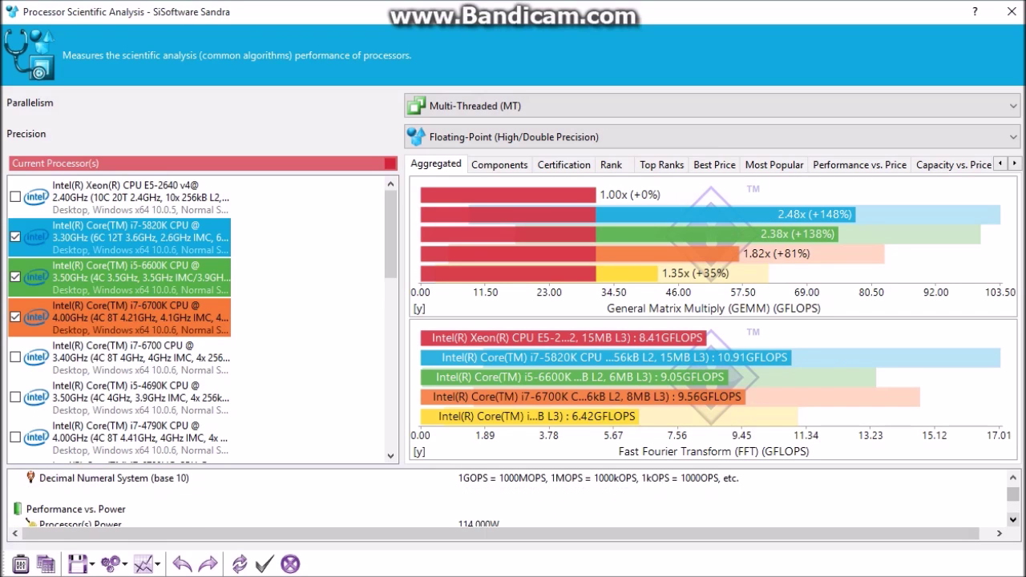
pyautogui.scroll(-3, 514, 498)
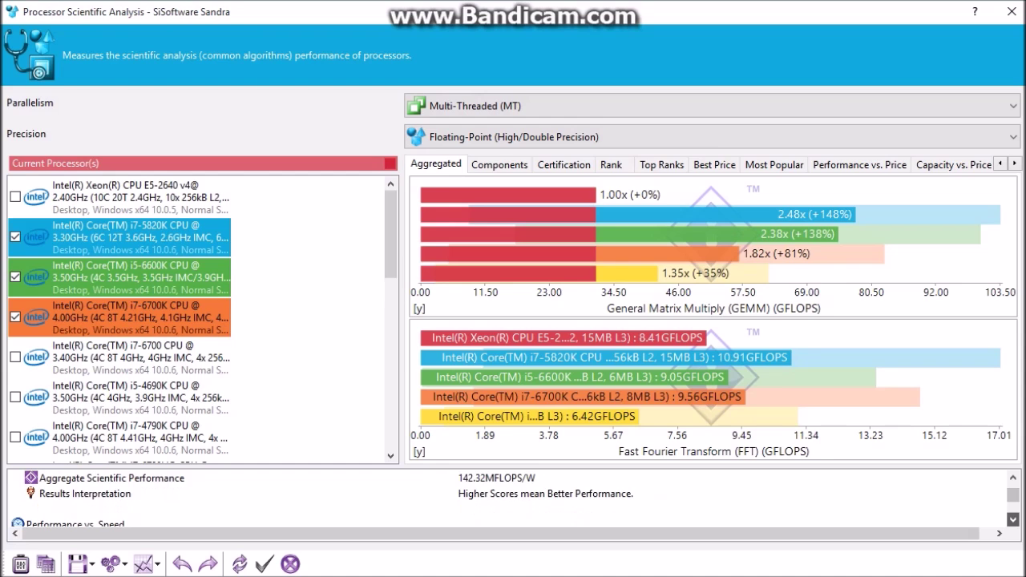
pyautogui.scroll(-1, 513, 497)
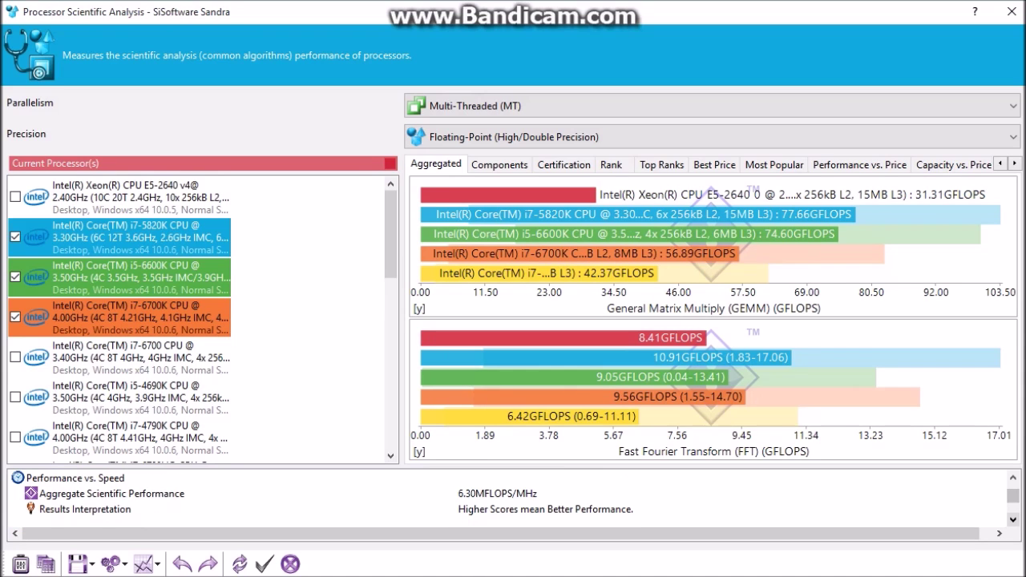
pyautogui.scroll(-3, 513, 497)
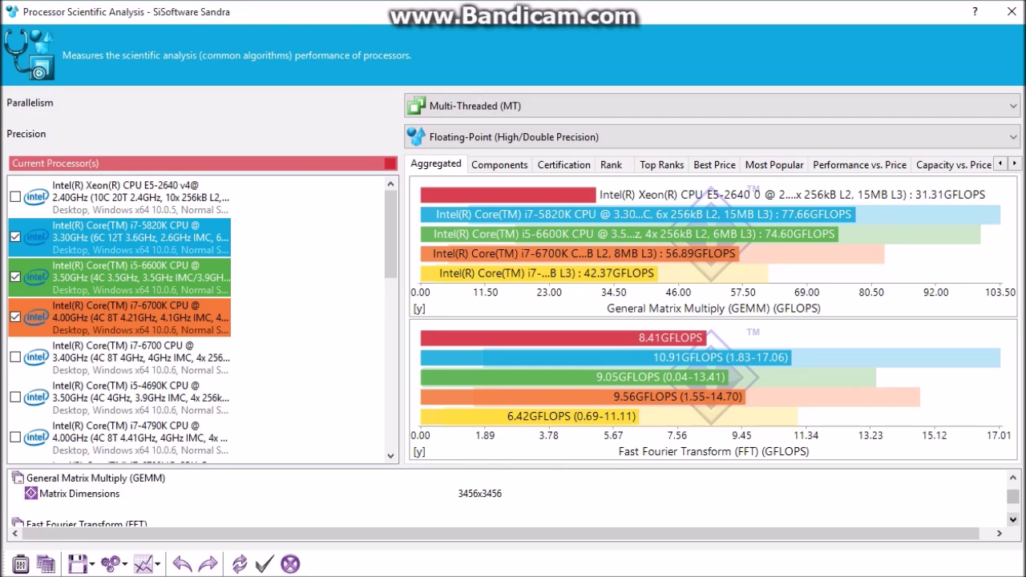
pyautogui.scroll(-4, 513, 498)
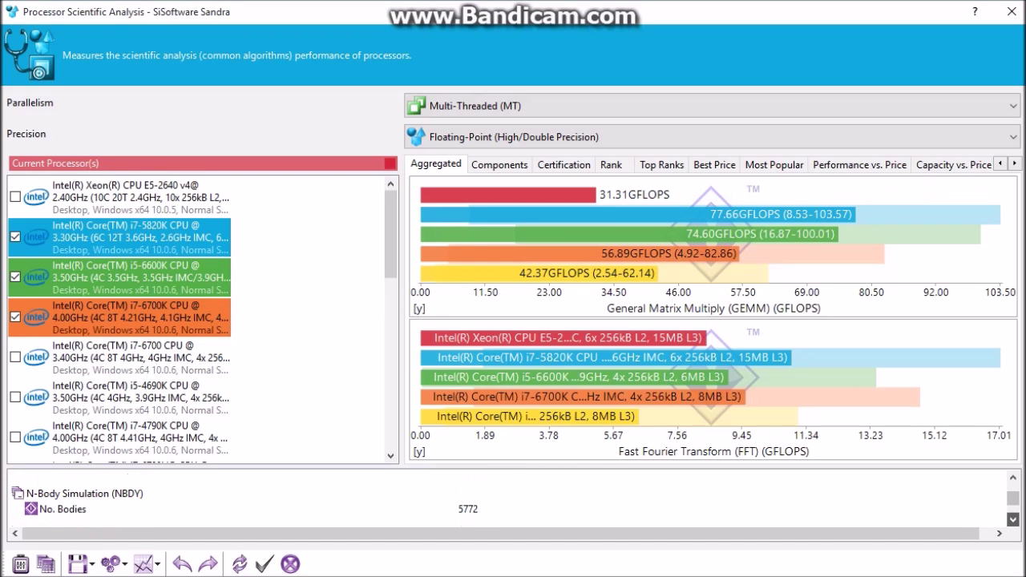
pyautogui.scroll(-3, 513, 498)
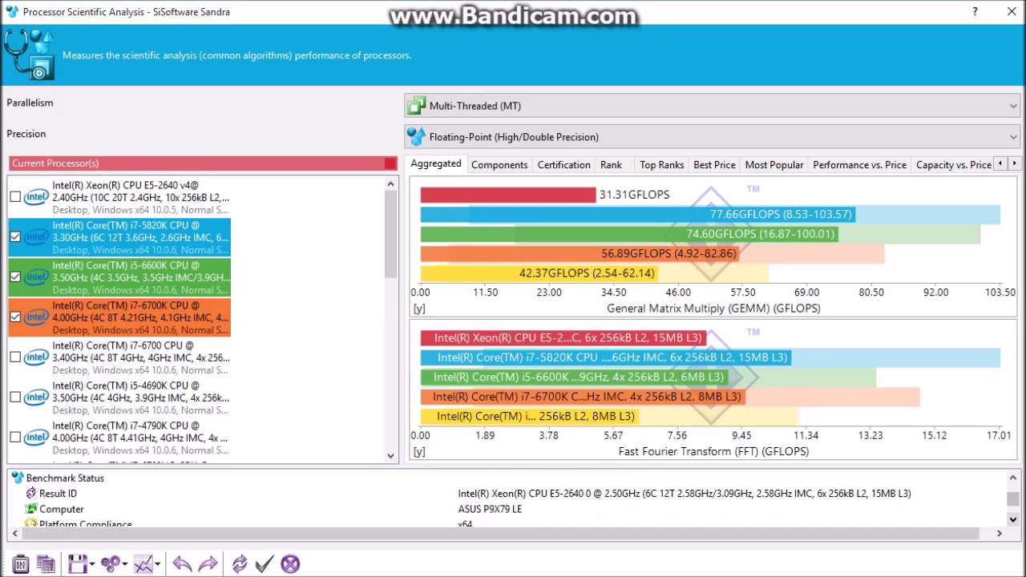
pyautogui.scroll(-4, 514, 498)
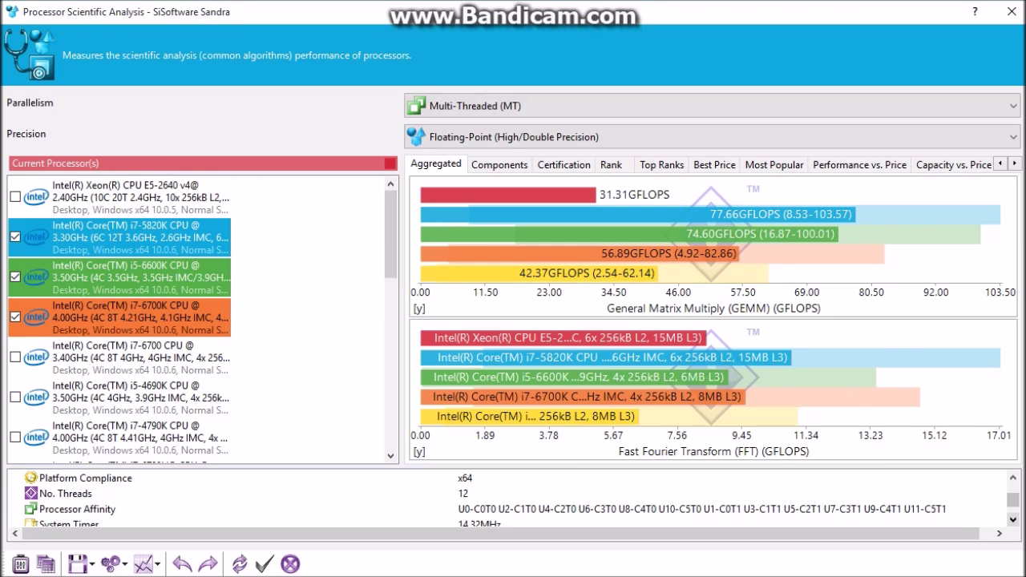
pyautogui.scroll(-4, 513, 497)
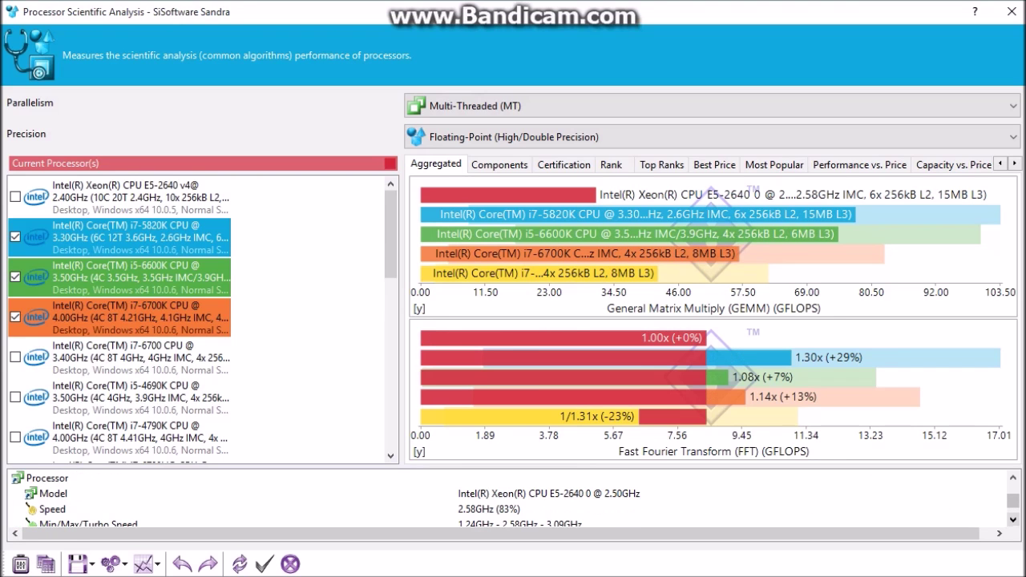
pyautogui.scroll(-1, 513, 497)
pyautogui.scroll(-2, 513, 497)
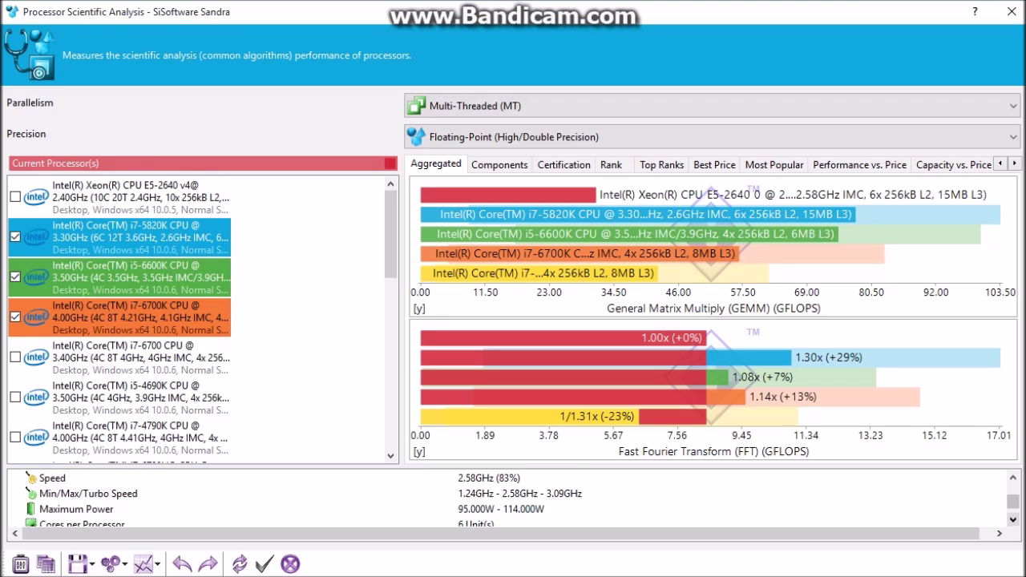
pyautogui.scroll(-3, 513, 498)
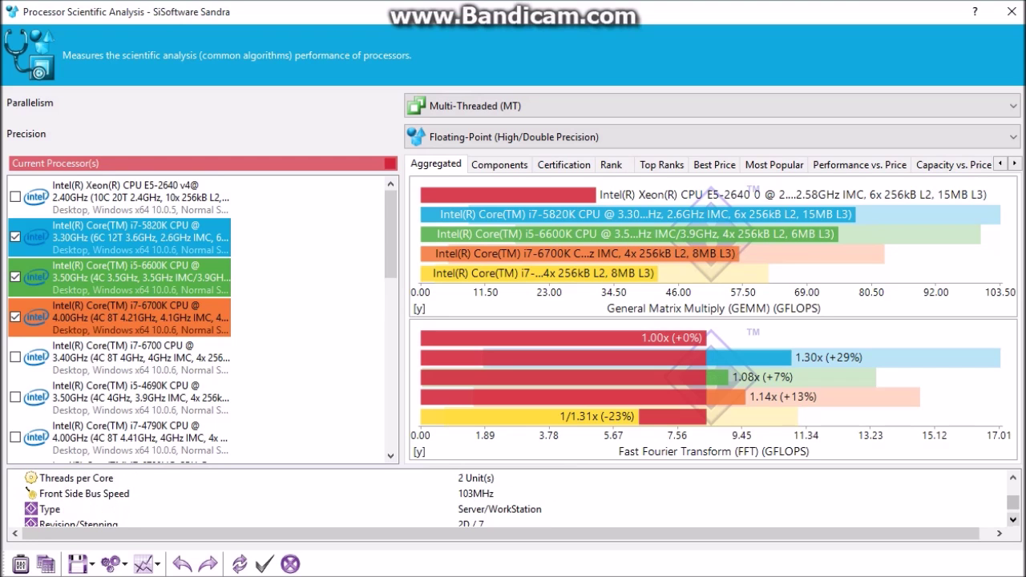
pyautogui.scroll(-2, 514, 498)
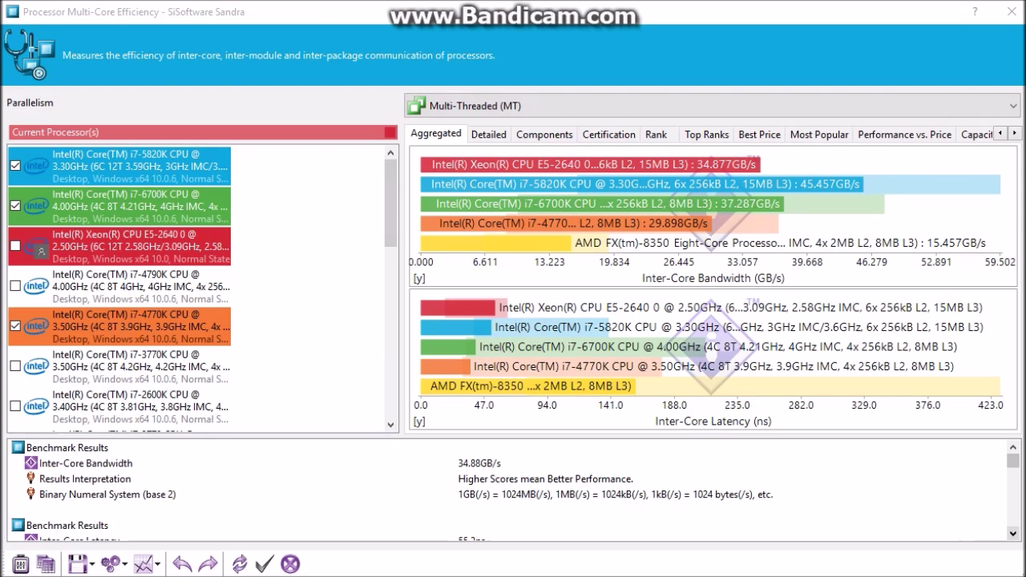
pyautogui.click(141, 246)
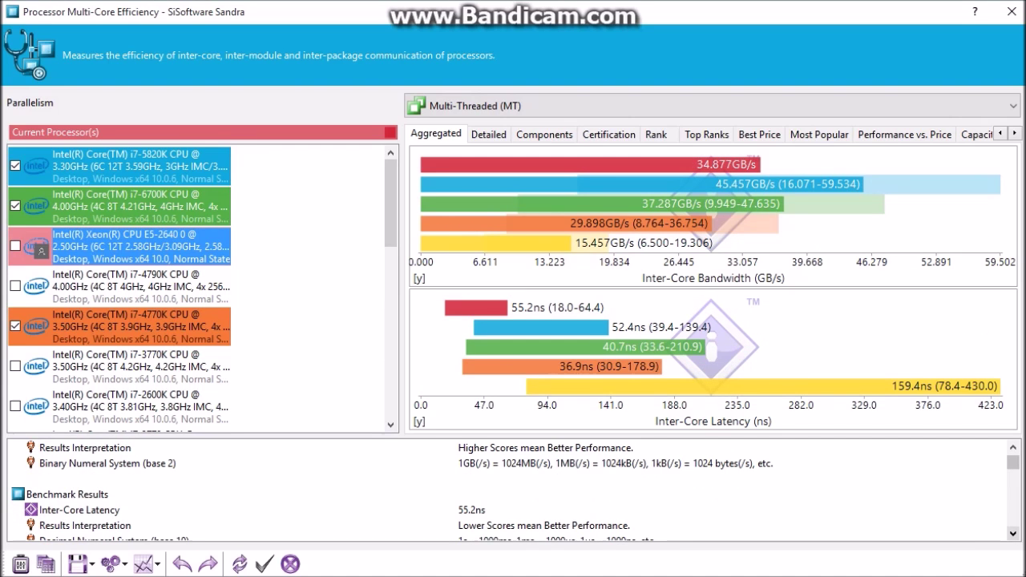
pyautogui.scroll(-1, 513, 490)
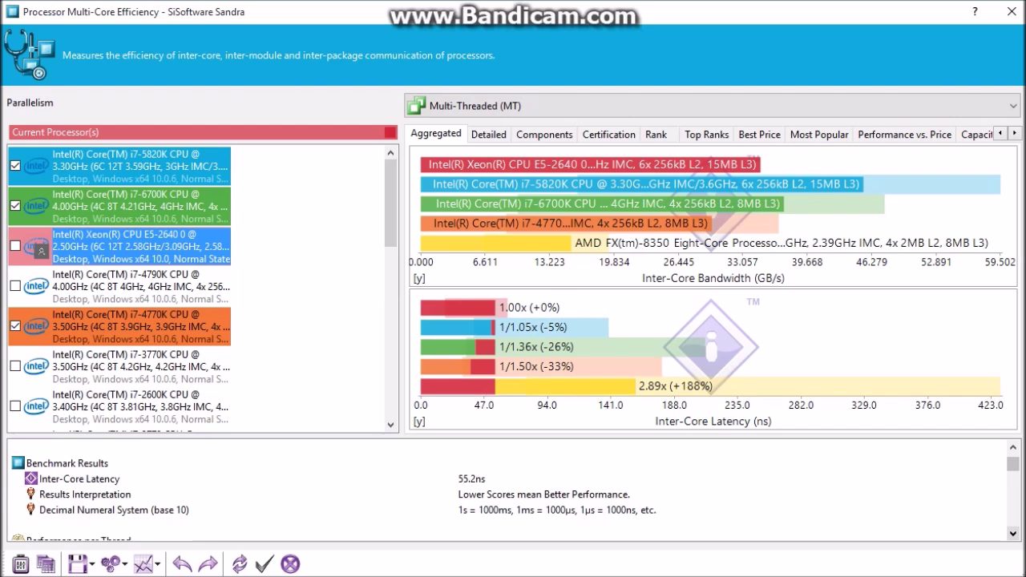
pyautogui.scroll(-4, 513, 490)
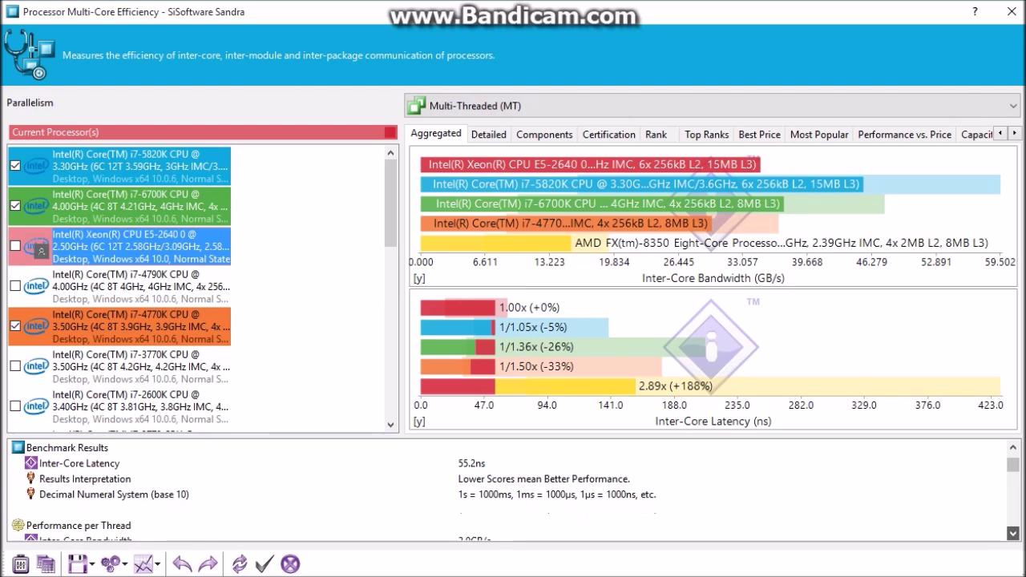
pyautogui.scroll(-1, 513, 489)
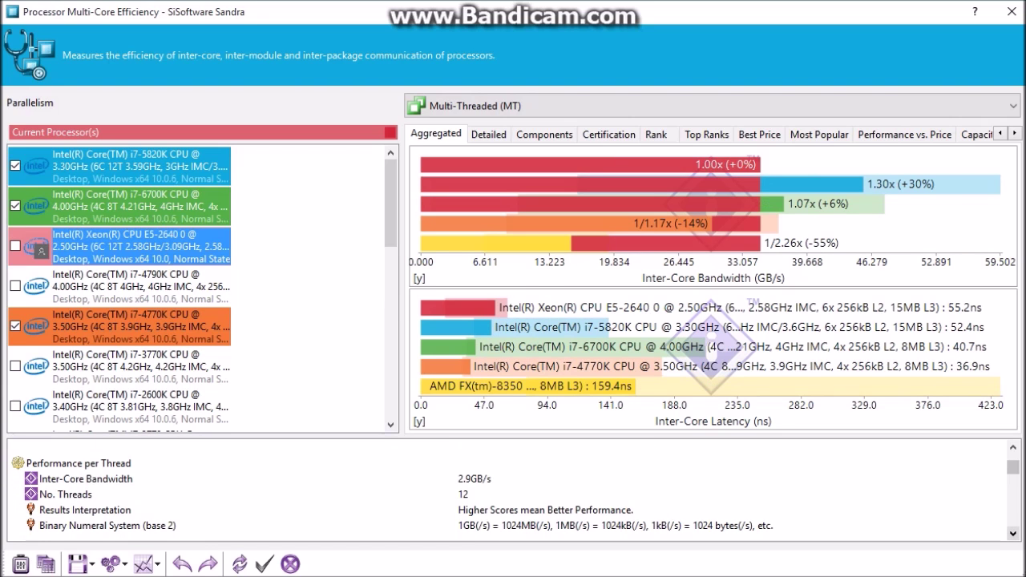
pyautogui.scroll(-5, 513, 489)
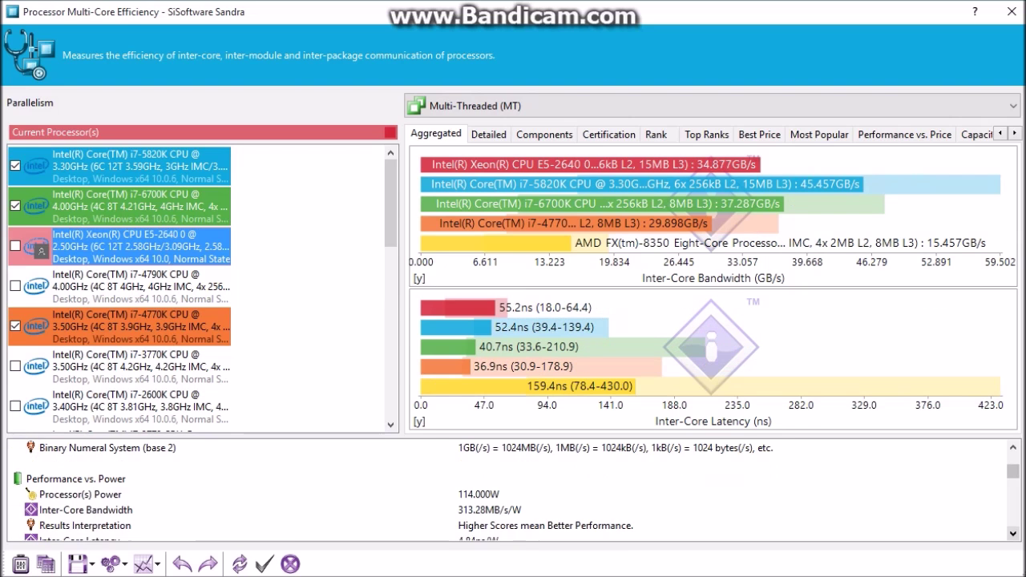
pyautogui.scroll(-1, 513, 489)
pyautogui.scroll(-1, 513, 489)
pyautogui.scroll(-6, 513, 489)
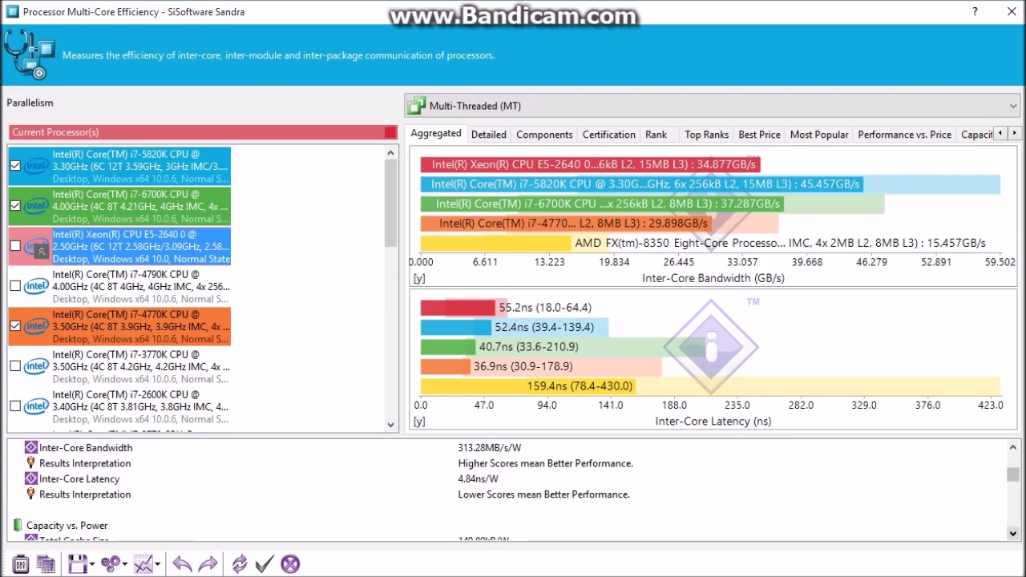
pyautogui.scroll(-4, 513, 489)
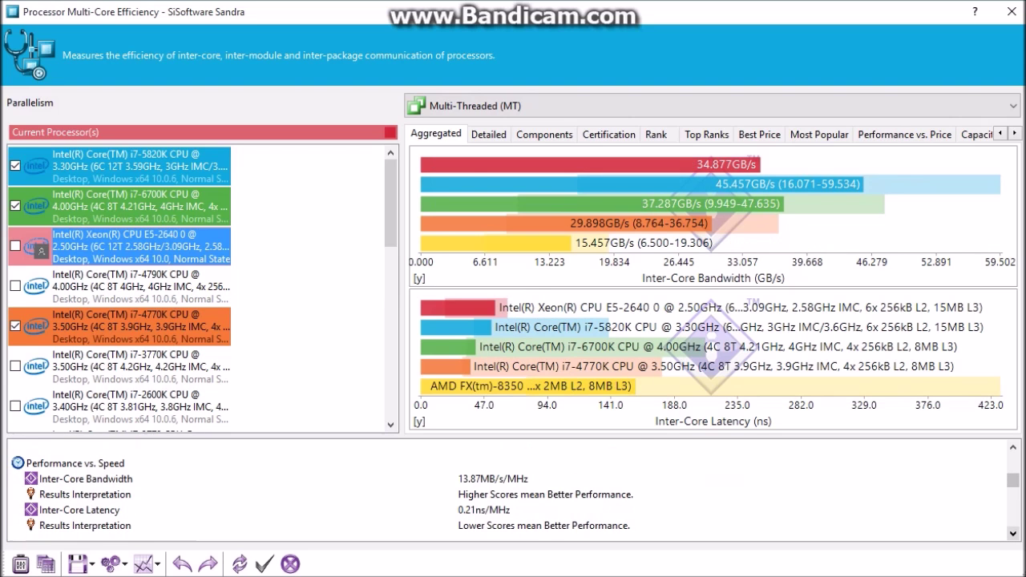
pyautogui.scroll(-6, 513, 489)
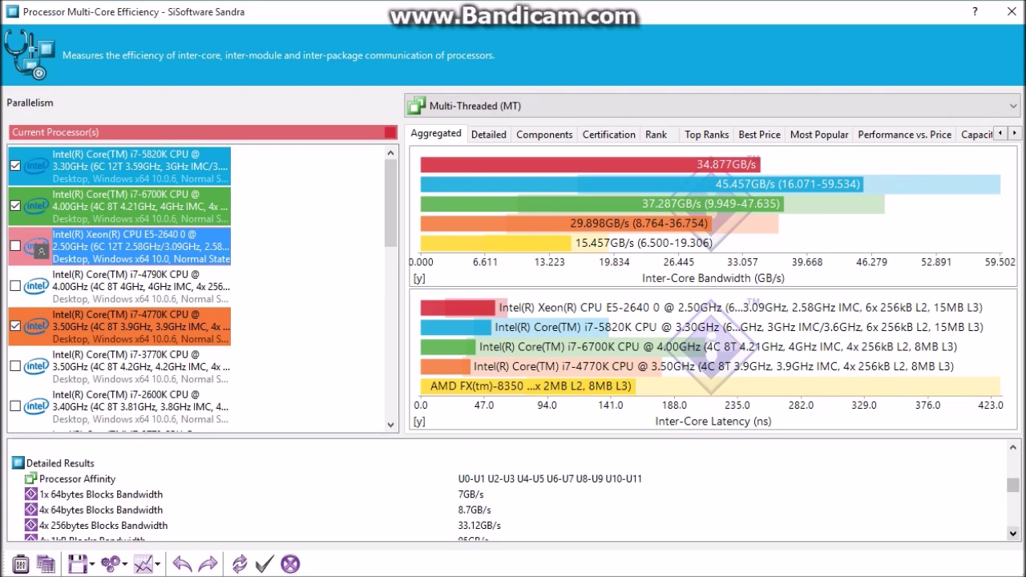
pyautogui.scroll(-5, 513, 489)
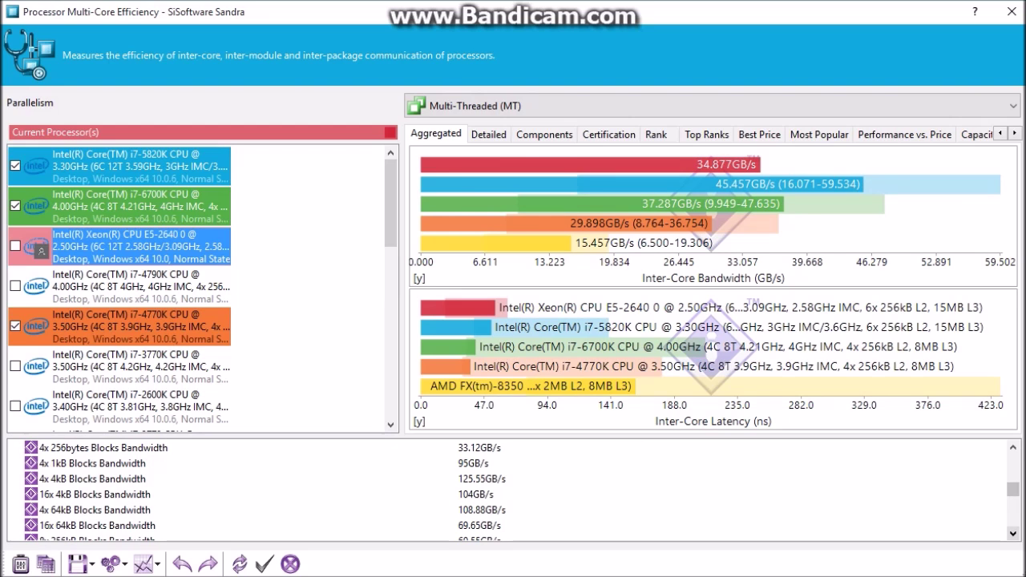
pyautogui.scroll(-3, 513, 489)
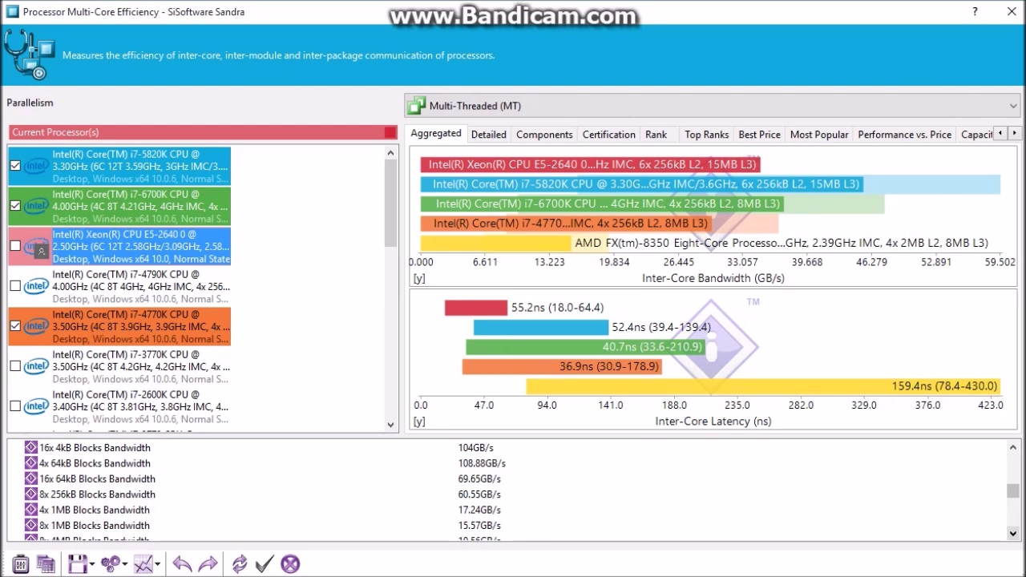
pyautogui.scroll(-1, 513, 489)
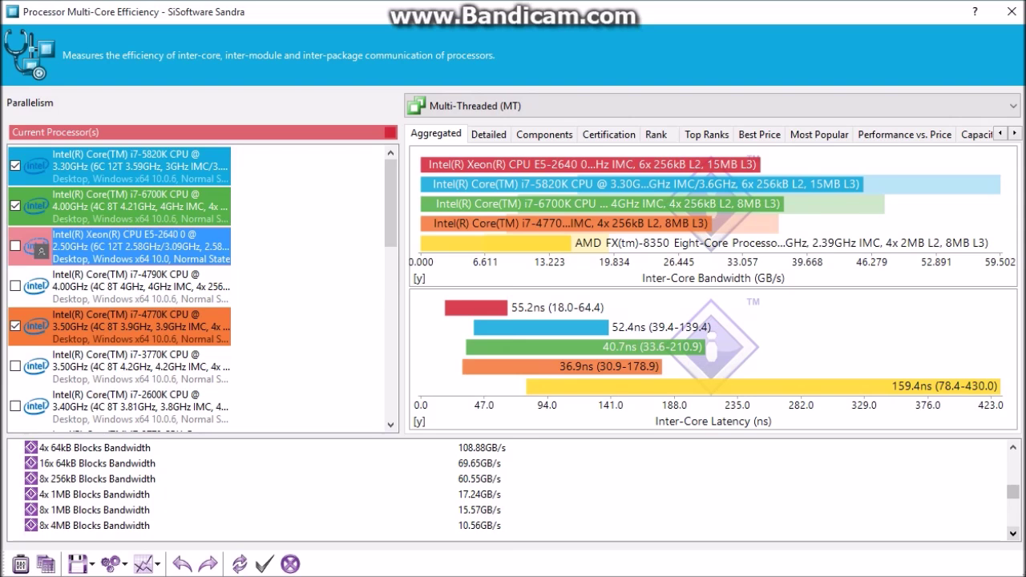
pyautogui.scroll(-4, 514, 489)
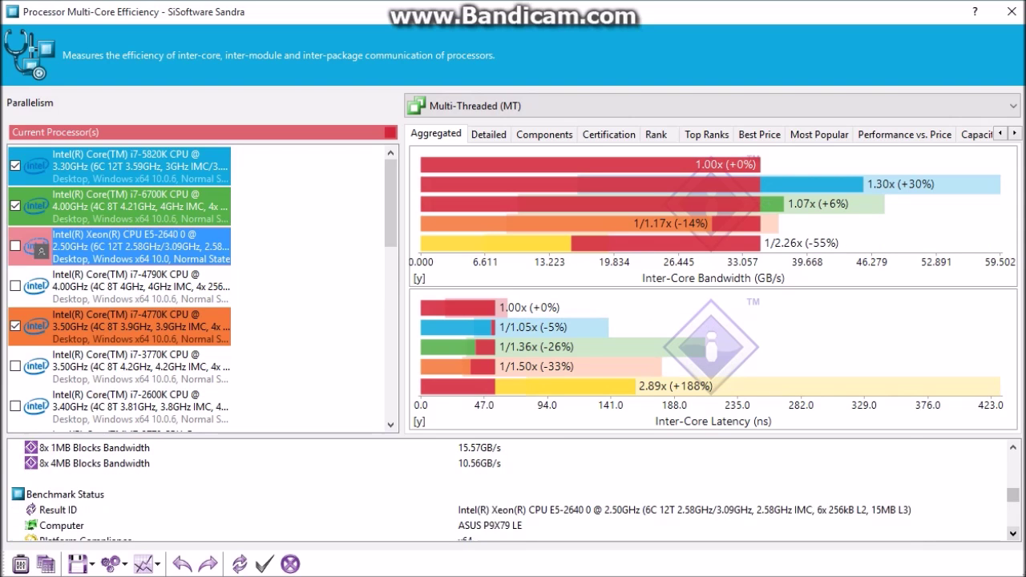
pyautogui.scroll(-5, 513, 489)
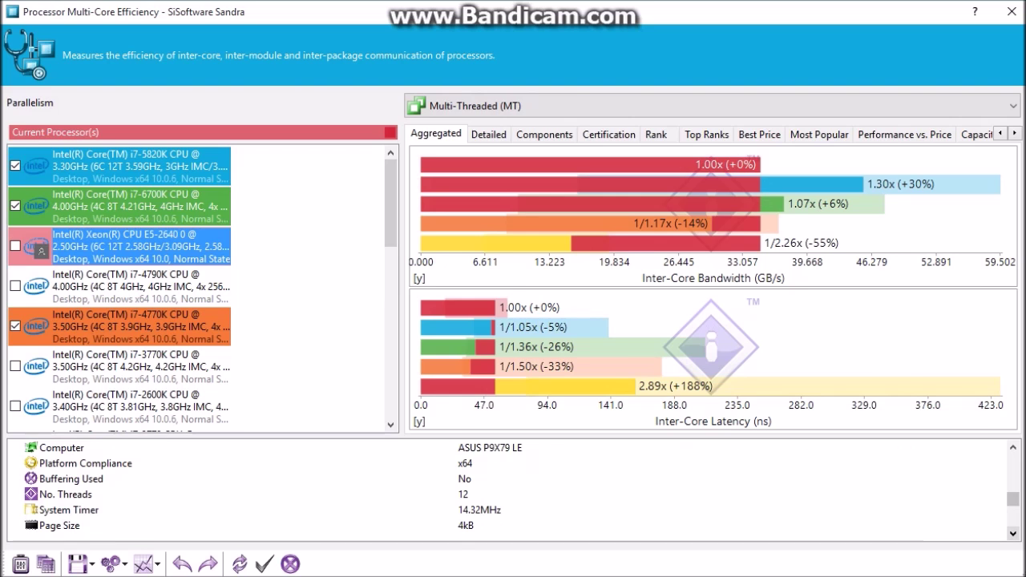